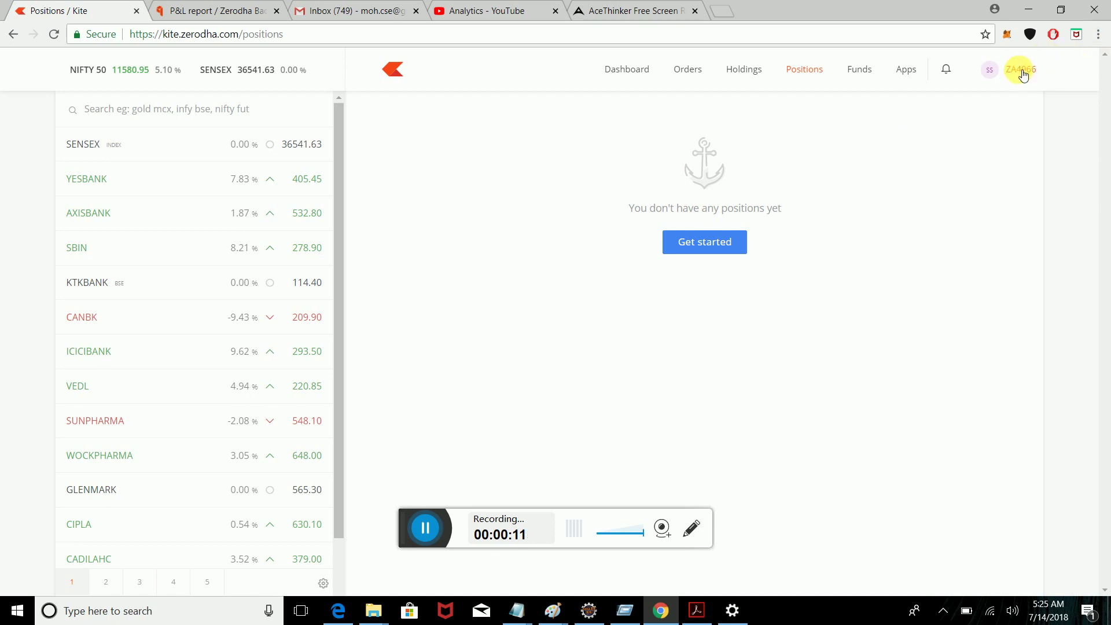
Step: Switch to the back-office Profit & Loss report and set its segment to ALL EQ, keeping the report type Absolute P&L
click(1013, 70)
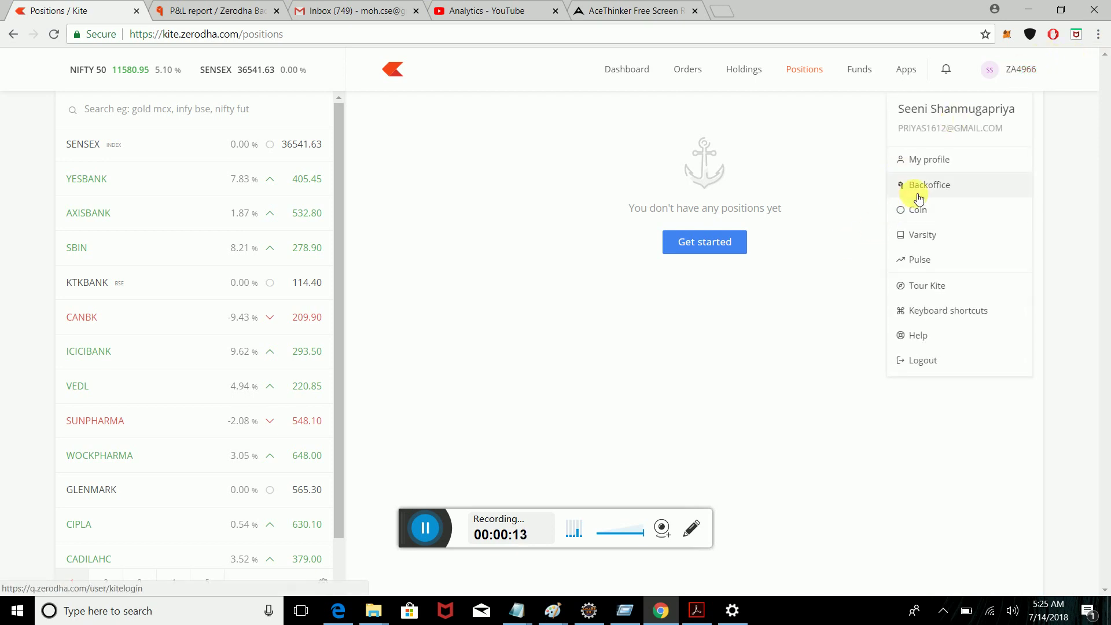
click(194, 7)
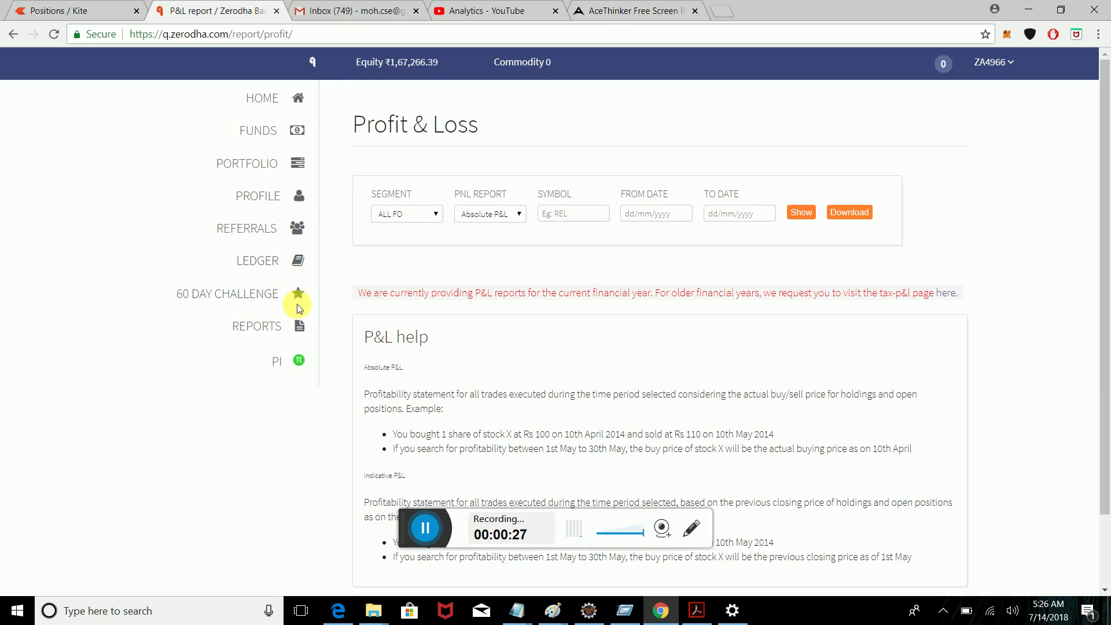
mouse_move(301, 325)
click(428, 215)
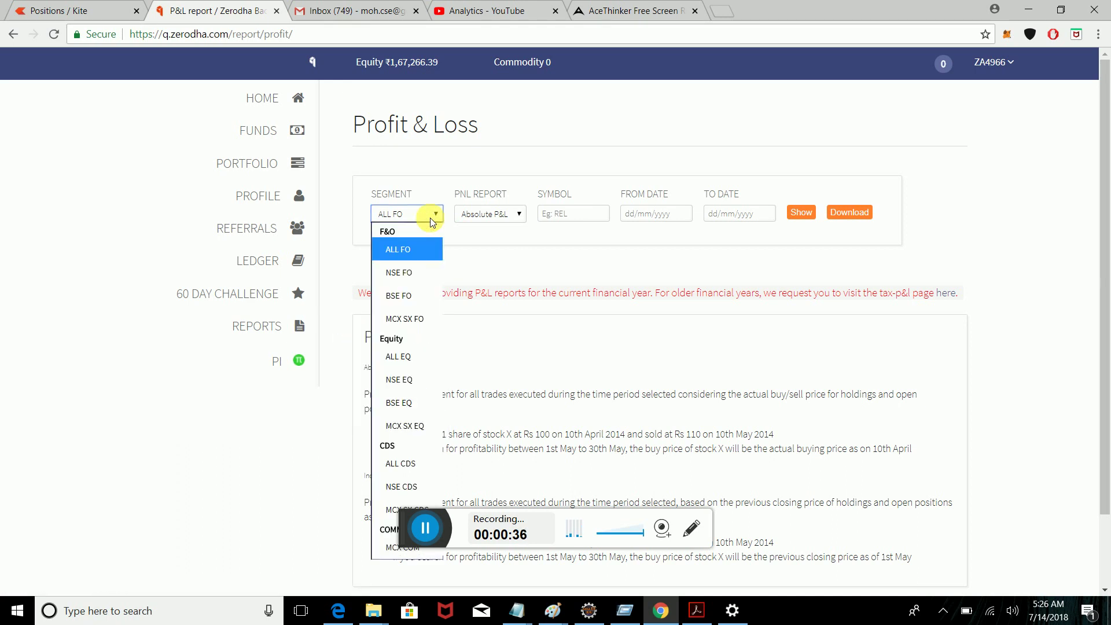
click(405, 357)
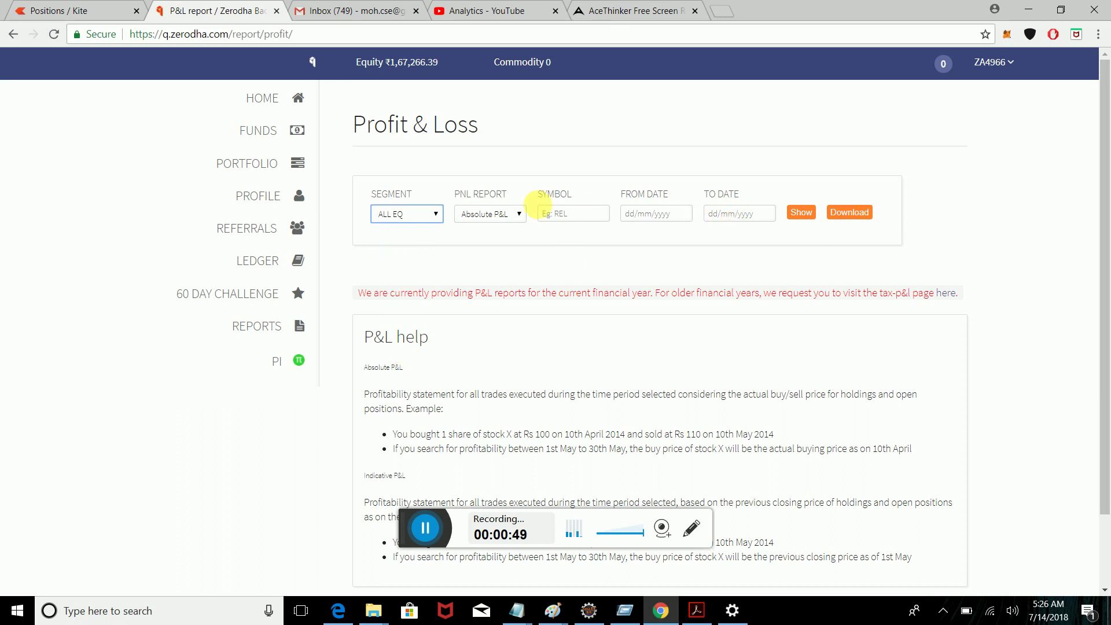
click(501, 219)
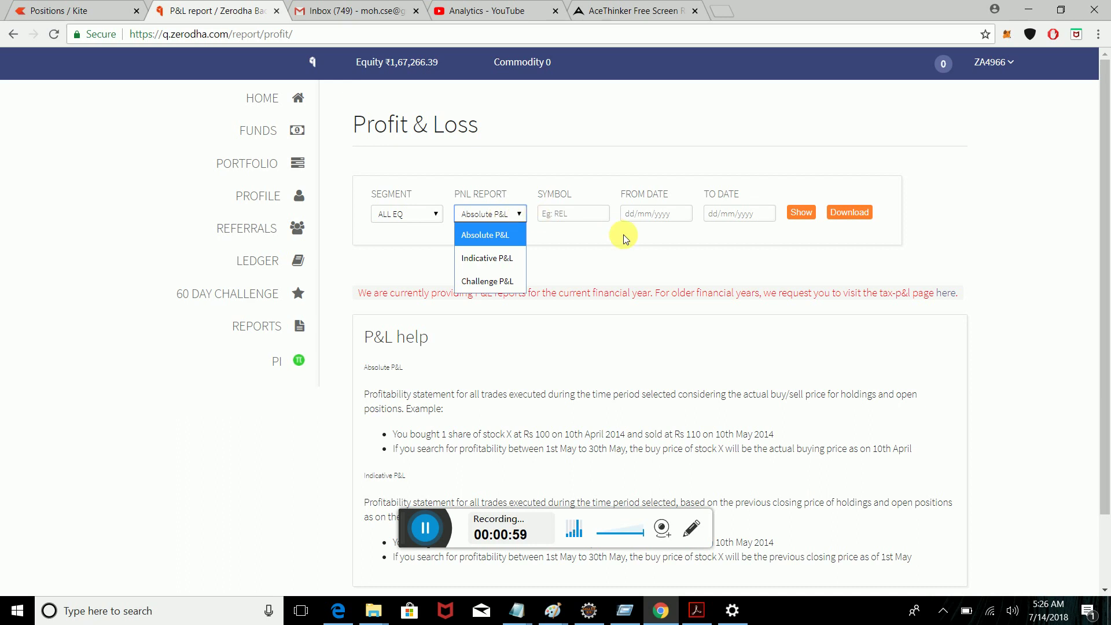
click(575, 216)
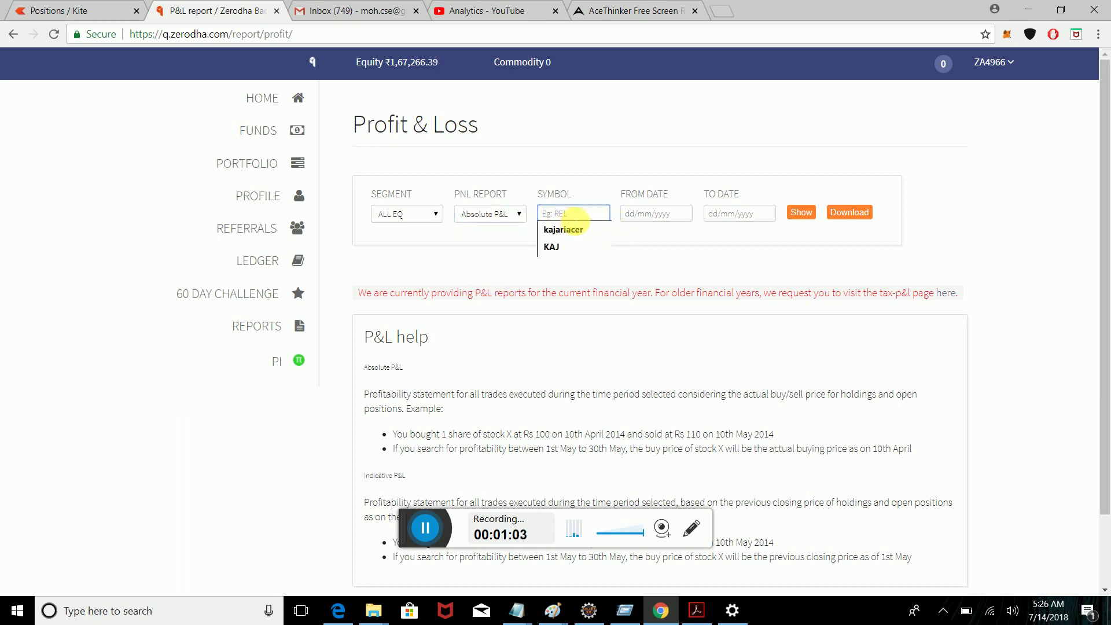
Step: Set the Profit & Loss report's from date to 01/04/2018
click(642, 215)
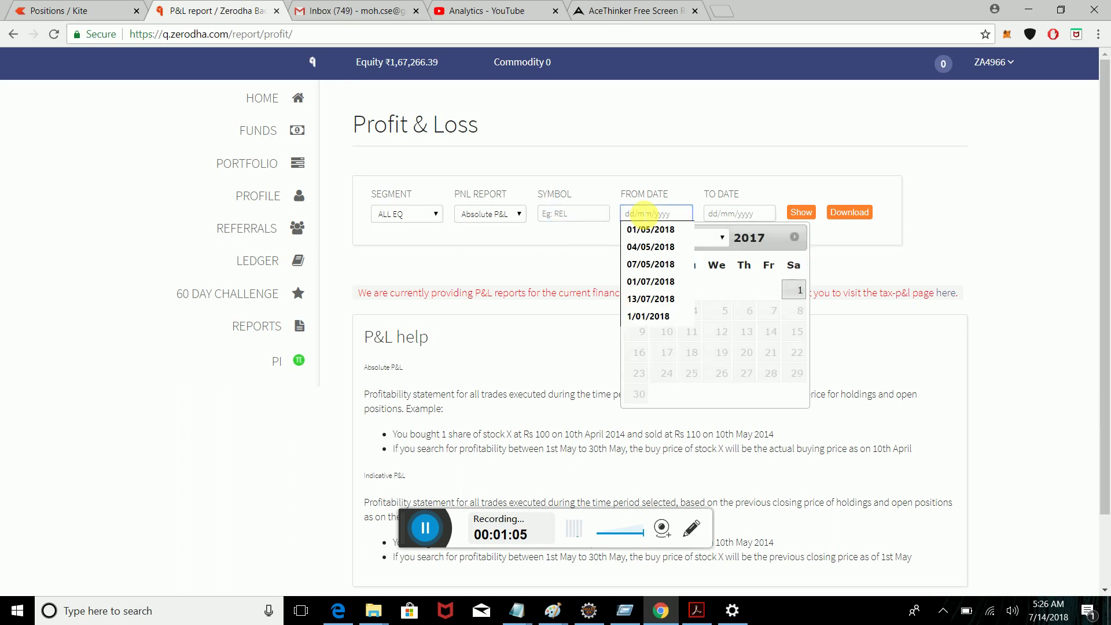
click(797, 291)
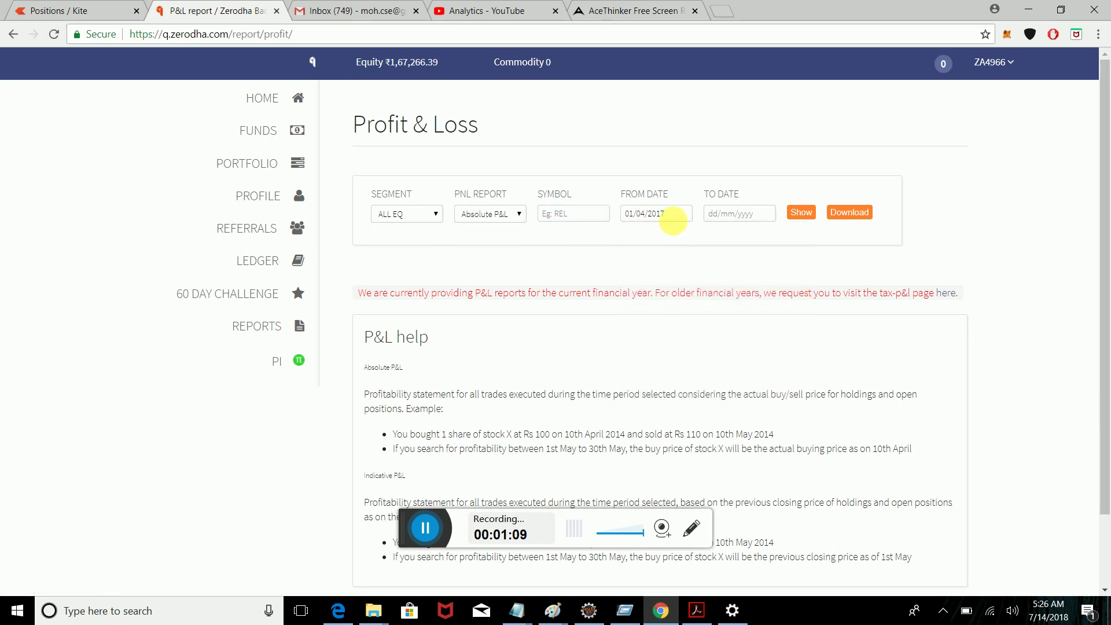
click(678, 220)
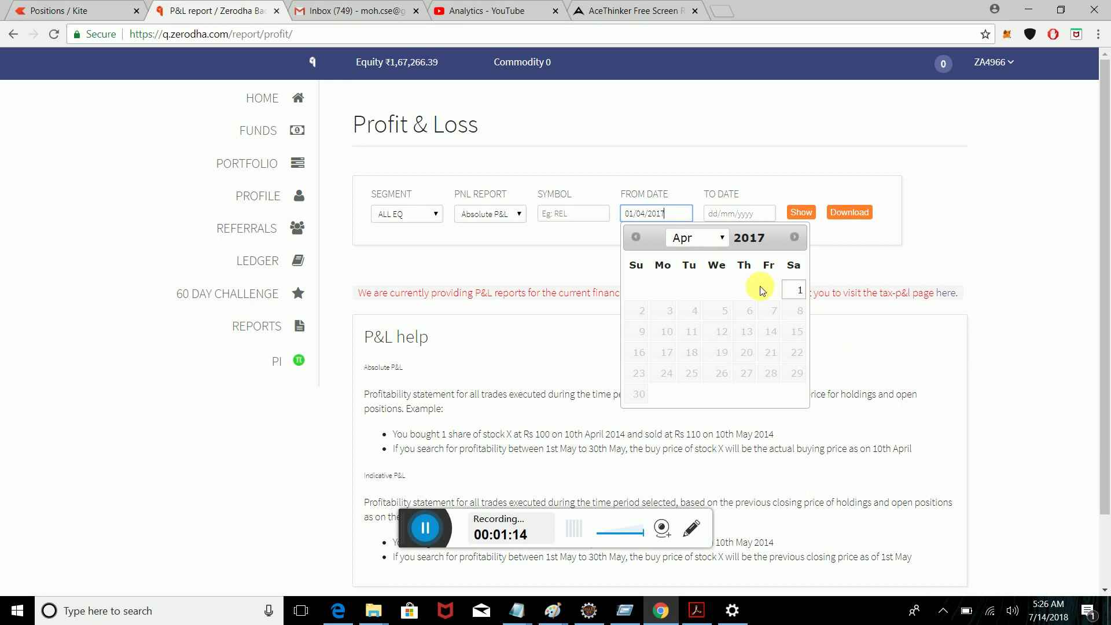
click(798, 296)
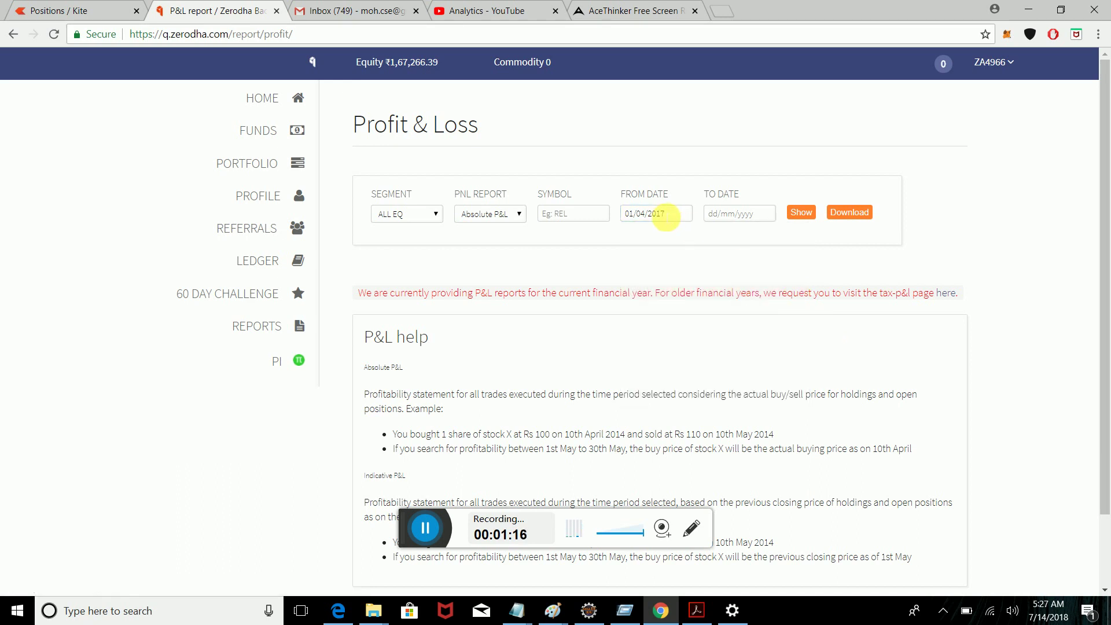
click(670, 214)
key(BackSpace)
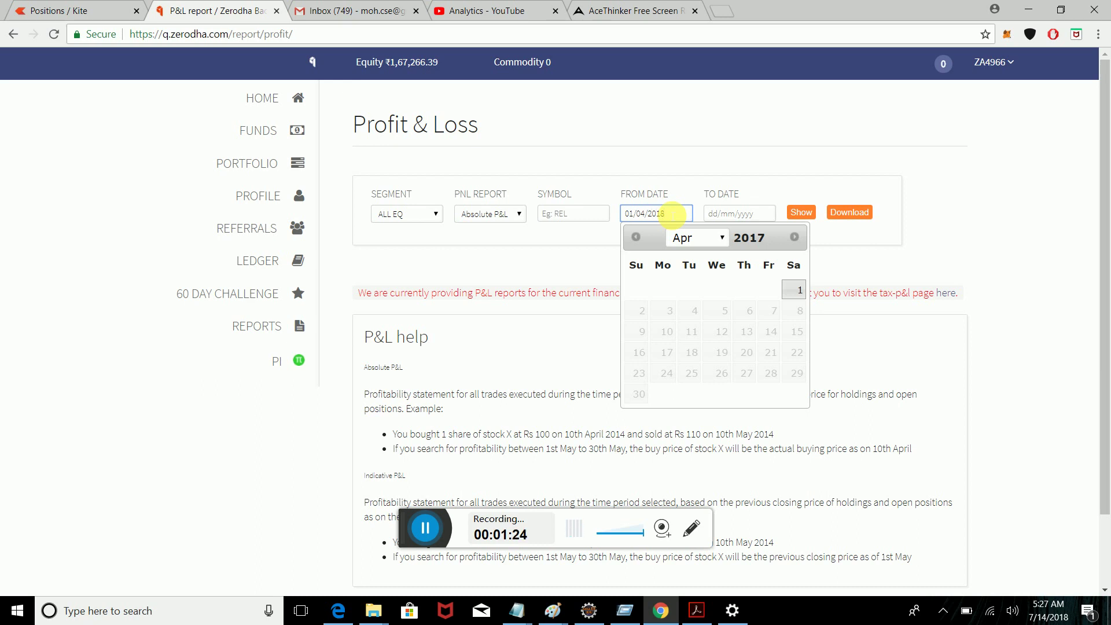
Step: Set the report's to date to 14/07/2018
click(744, 213)
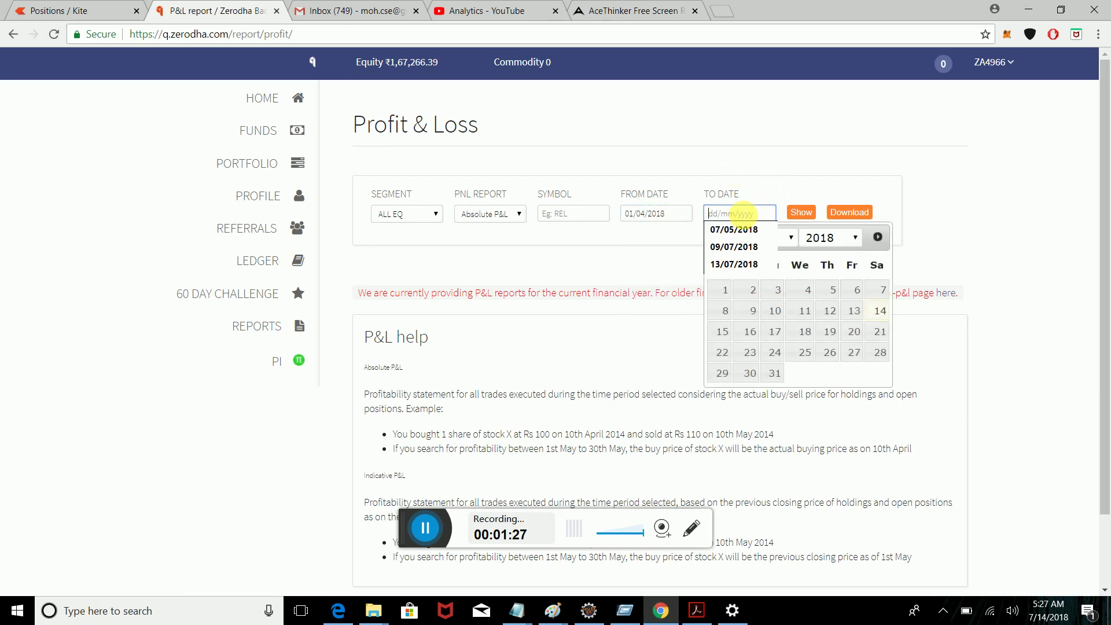
click(873, 312)
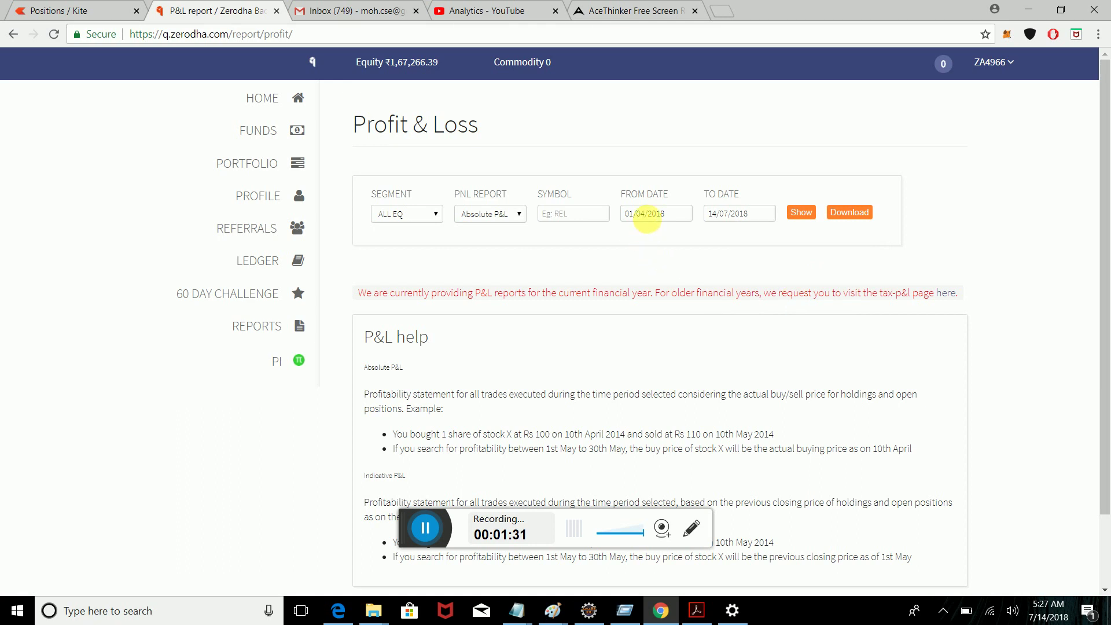
click(654, 213)
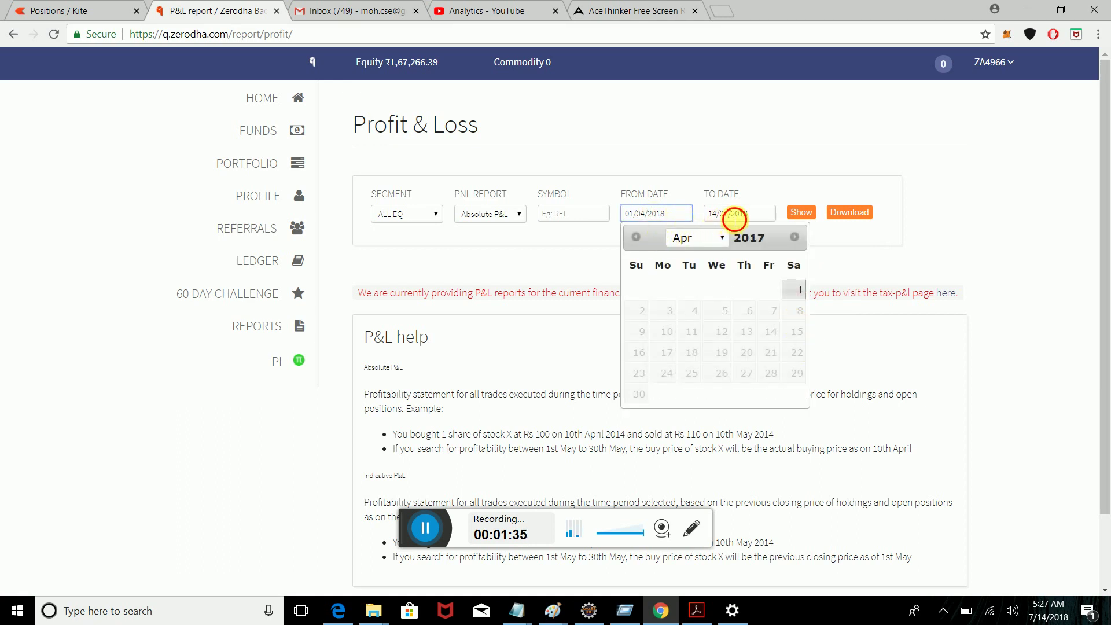
click(730, 213)
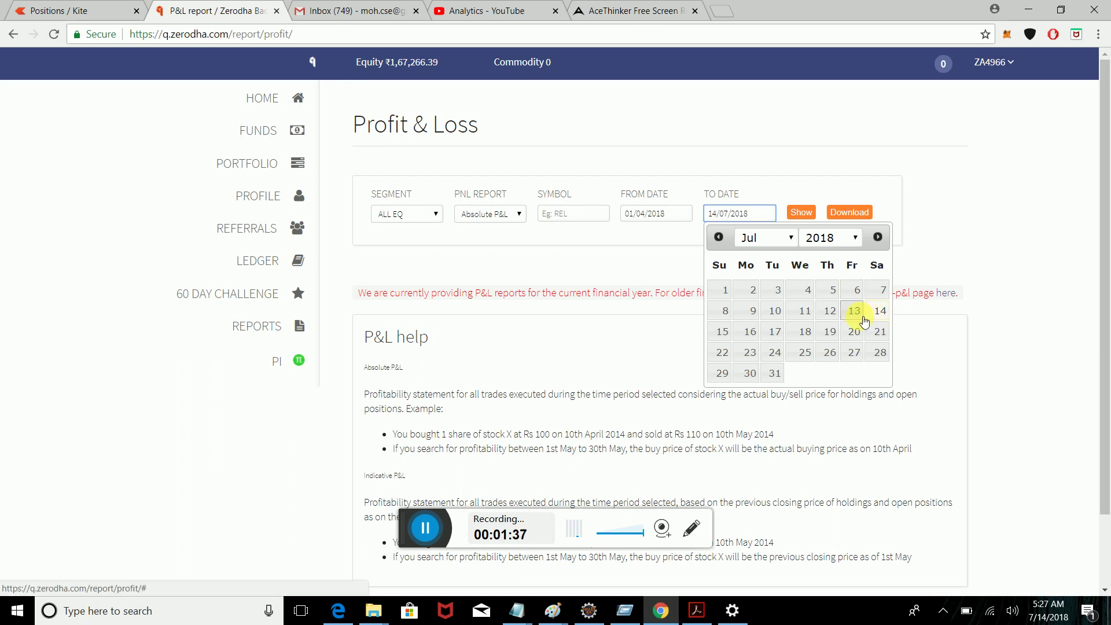
Step: Change the report's from date to 13/07/2018 and show the equity profit and loss for that period
click(648, 219)
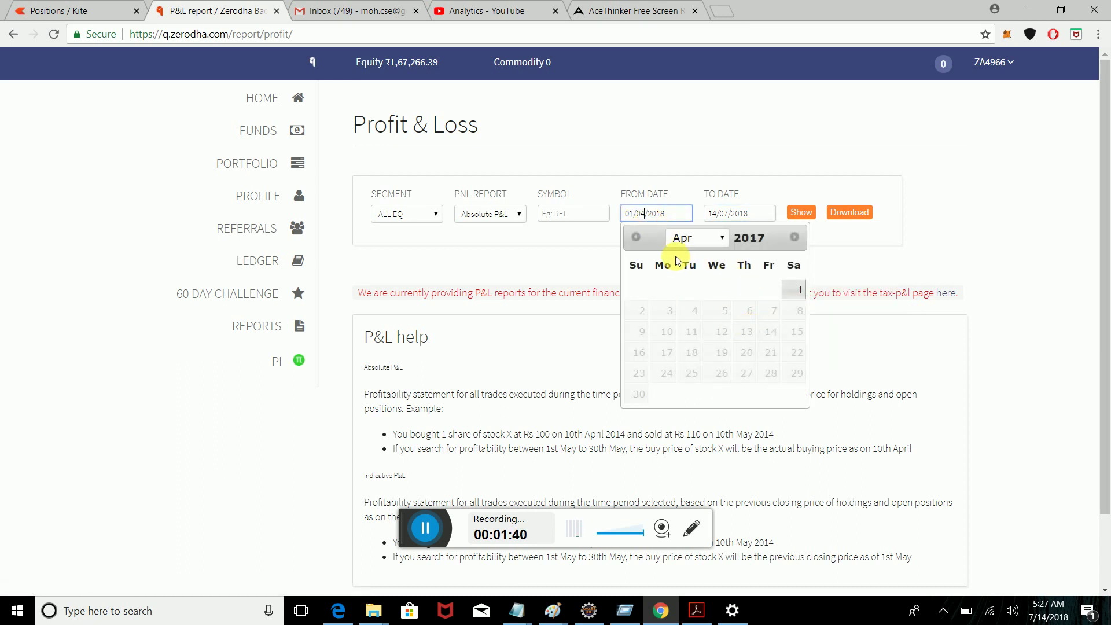
key(BackSpace)
text(7)
key(BackSpace)
key(BackSpace)
text(13)
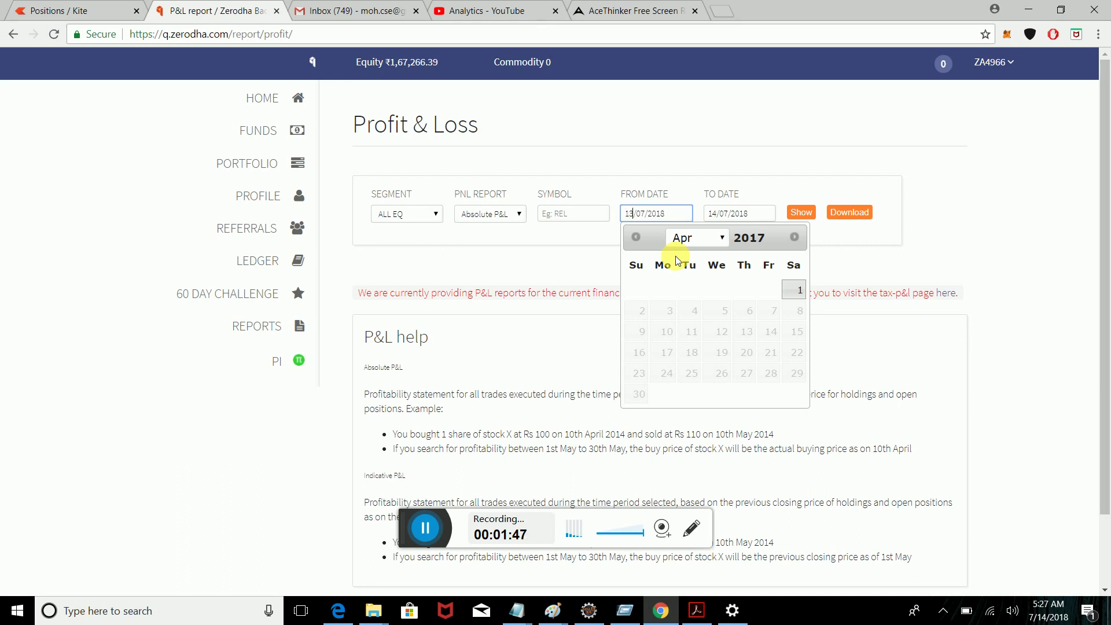
click(802, 213)
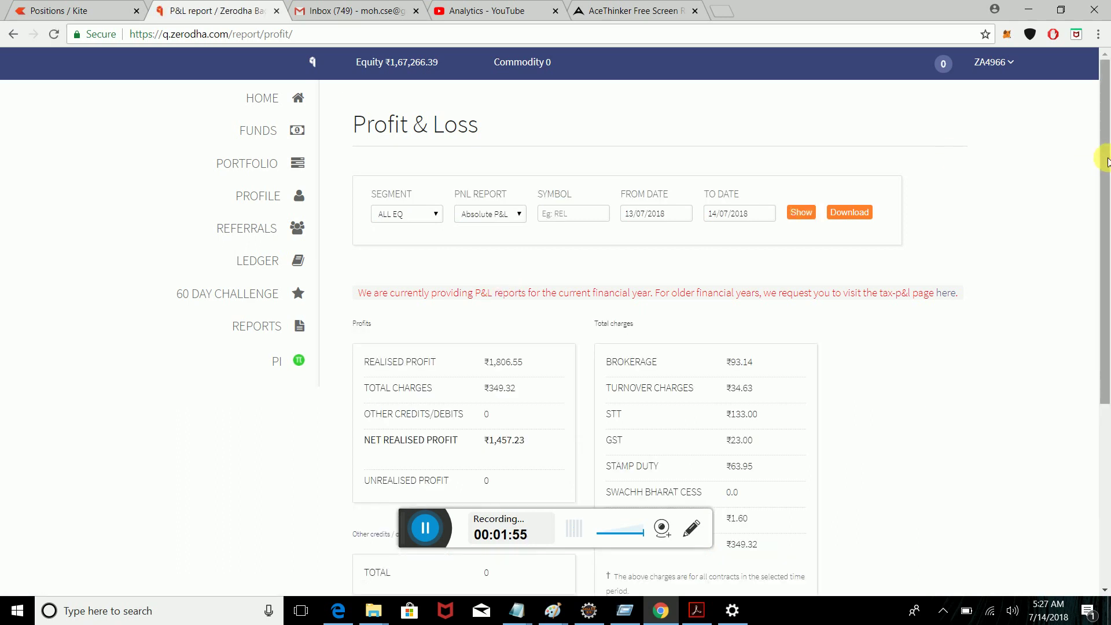
Step: Examine the realized profit of each traded stock and the total realized profit in the trades table
drag(1107, 162, 1095, 270)
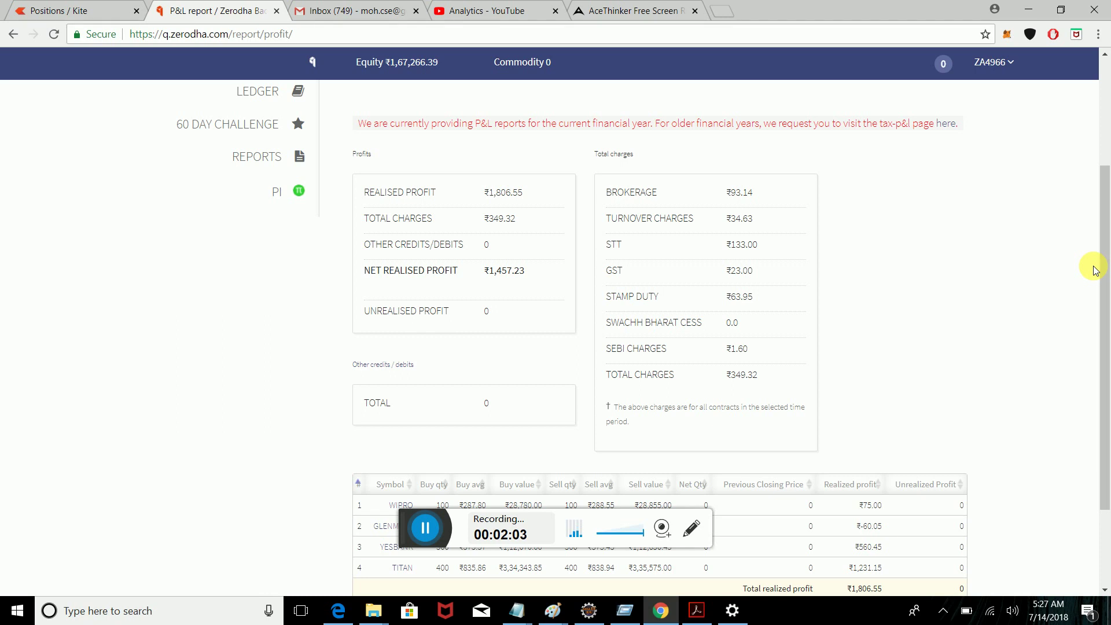
drag(1095, 268, 1096, 363)
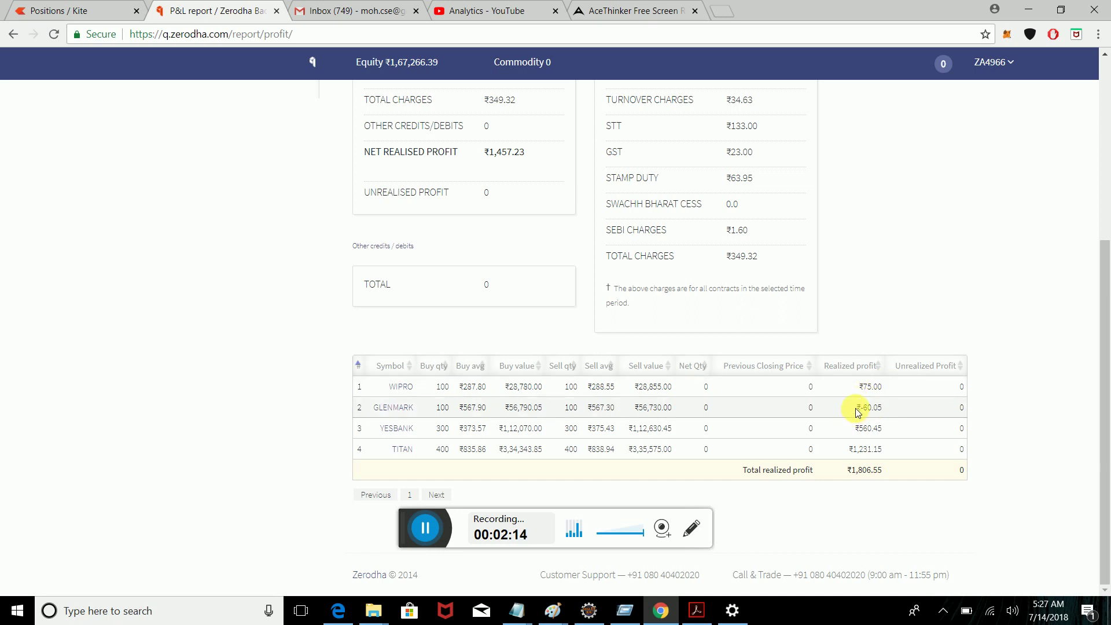
drag(856, 408, 887, 409)
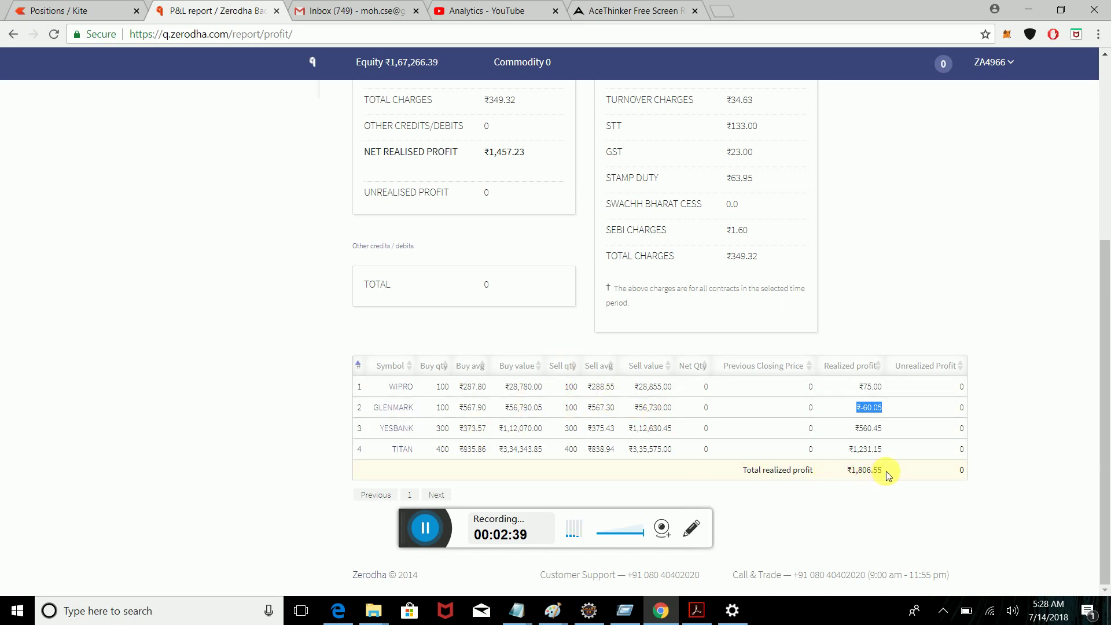
click(852, 470)
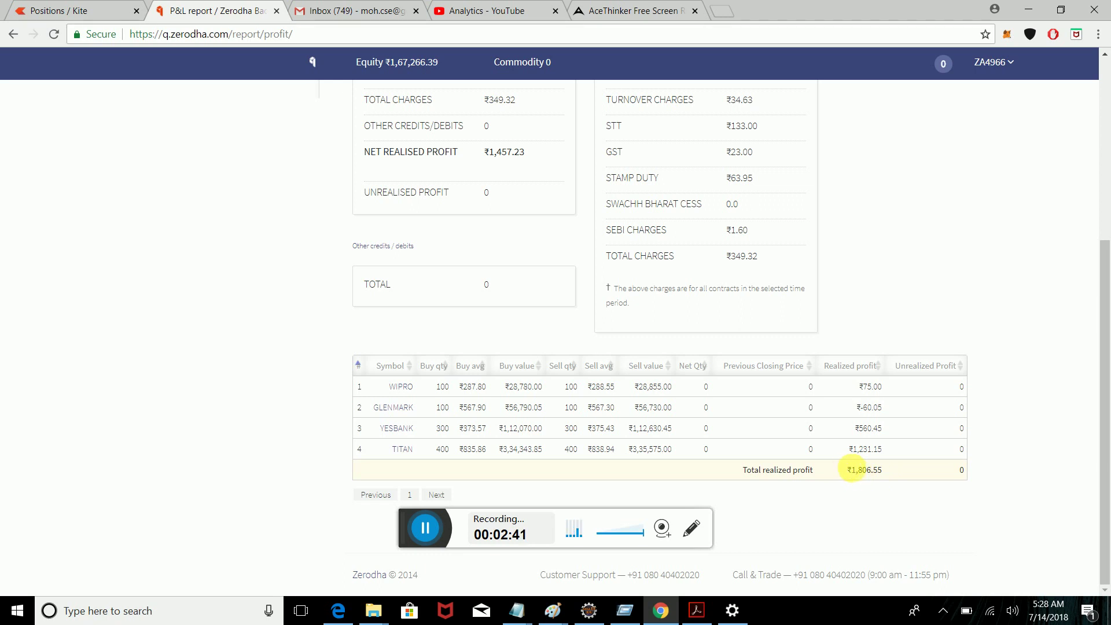
drag(852, 470, 888, 469)
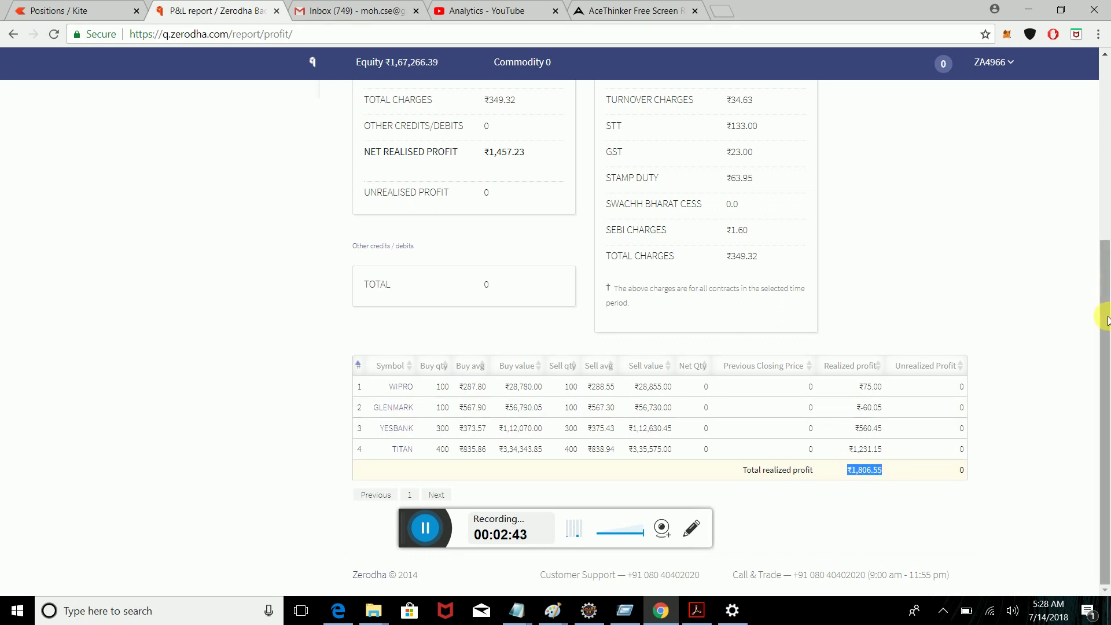
Step: Examine the total charges, their breakdown into brokerage, turnover charges, STT and other levies, and the net realised profit
drag(1107, 320, 1107, 237)
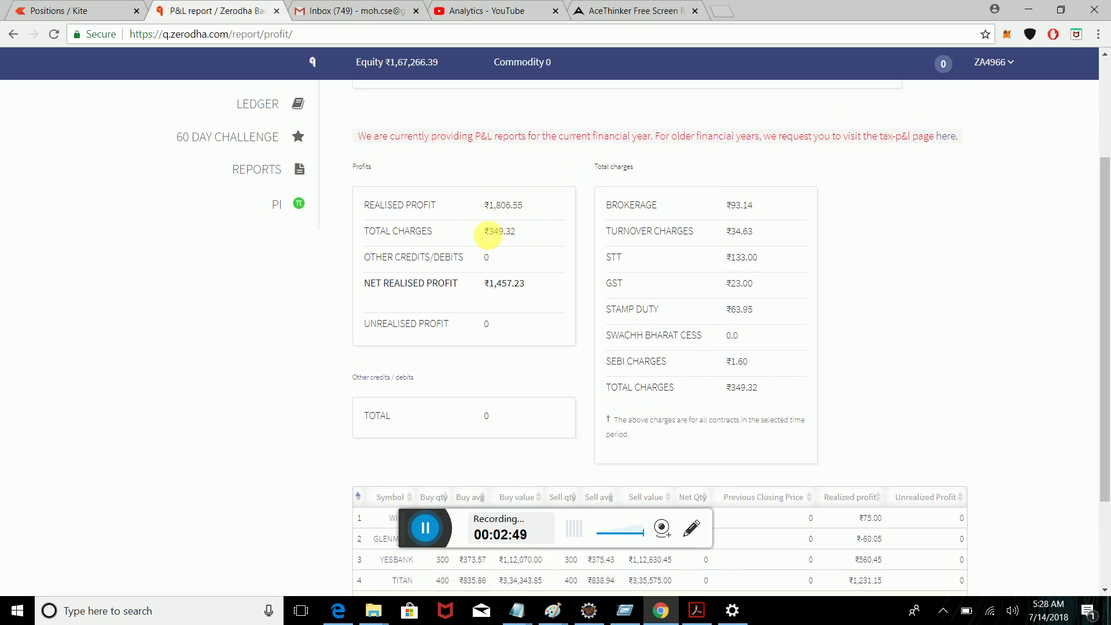
drag(484, 231, 517, 233)
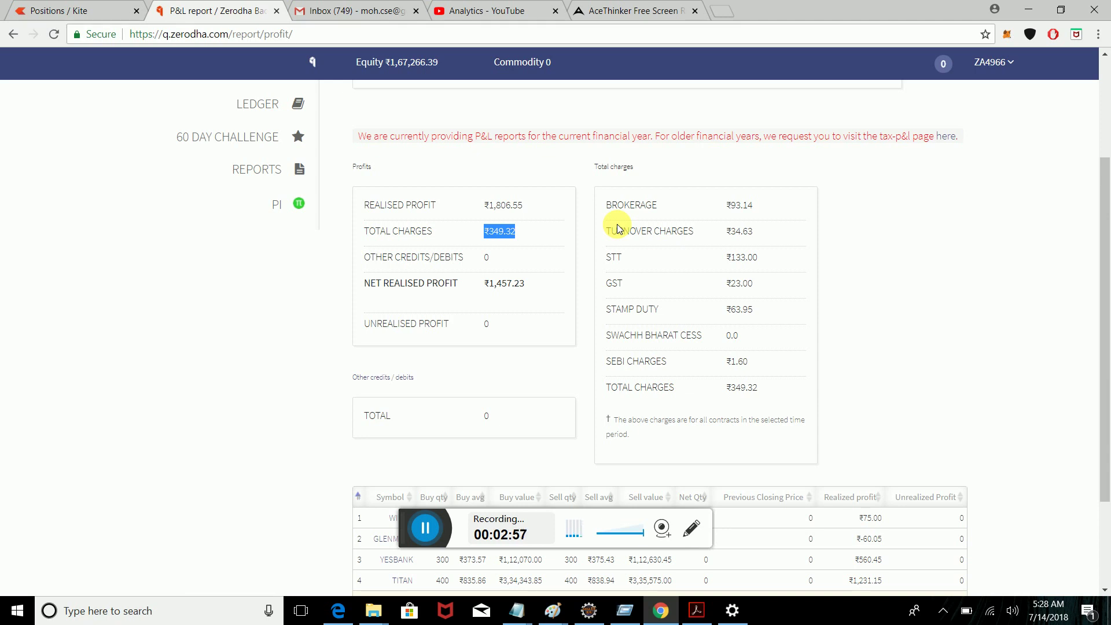
click(762, 209)
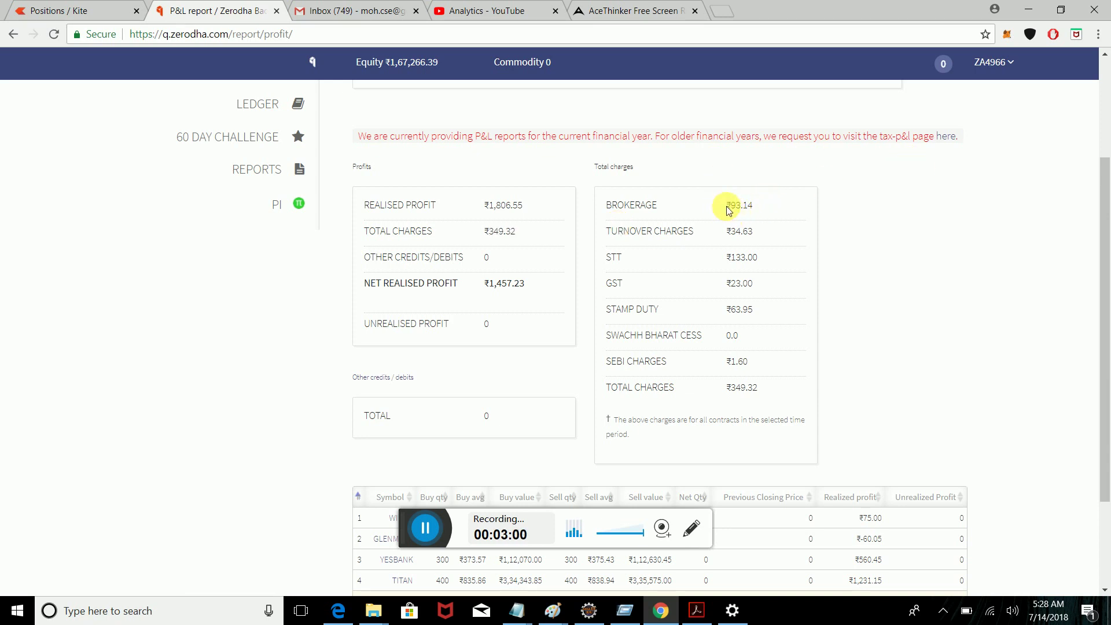
drag(724, 207, 762, 210)
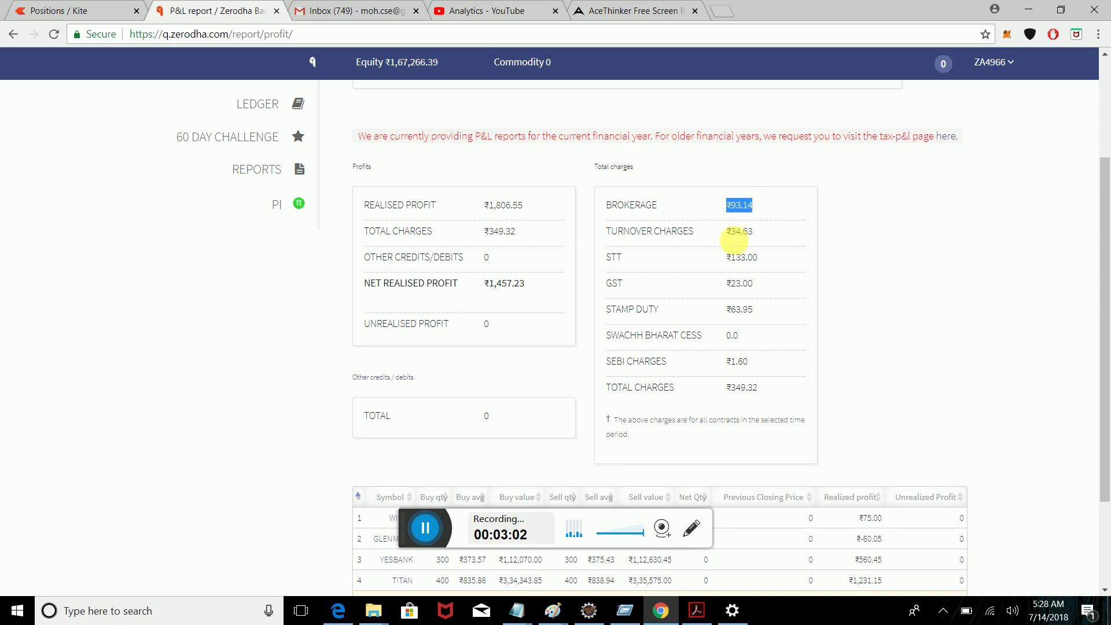
drag(754, 231, 731, 231)
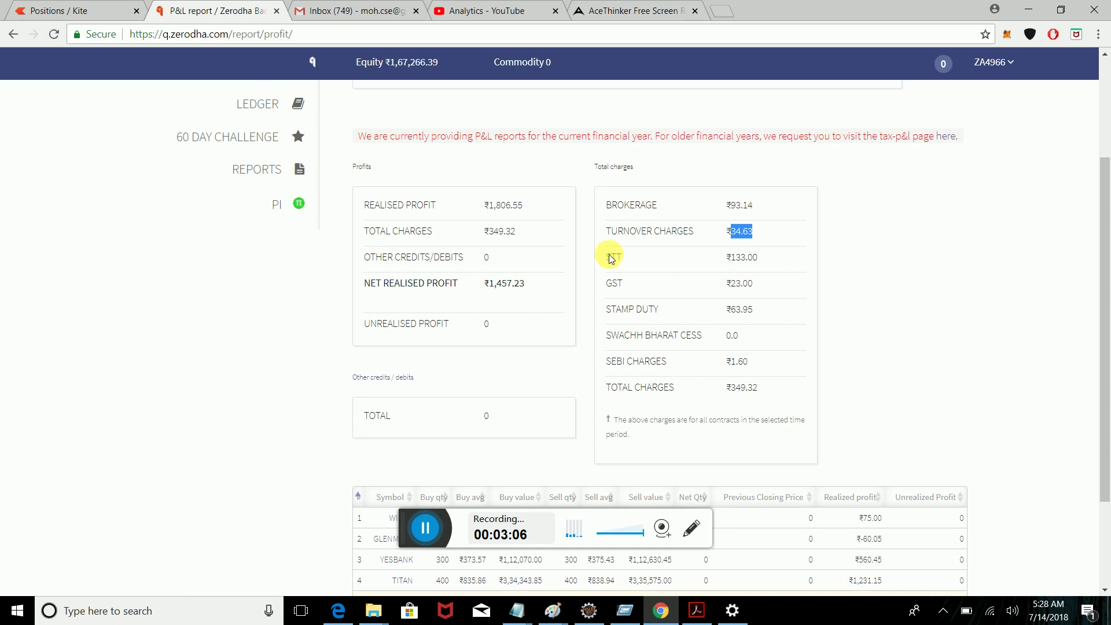
drag(610, 256, 774, 258)
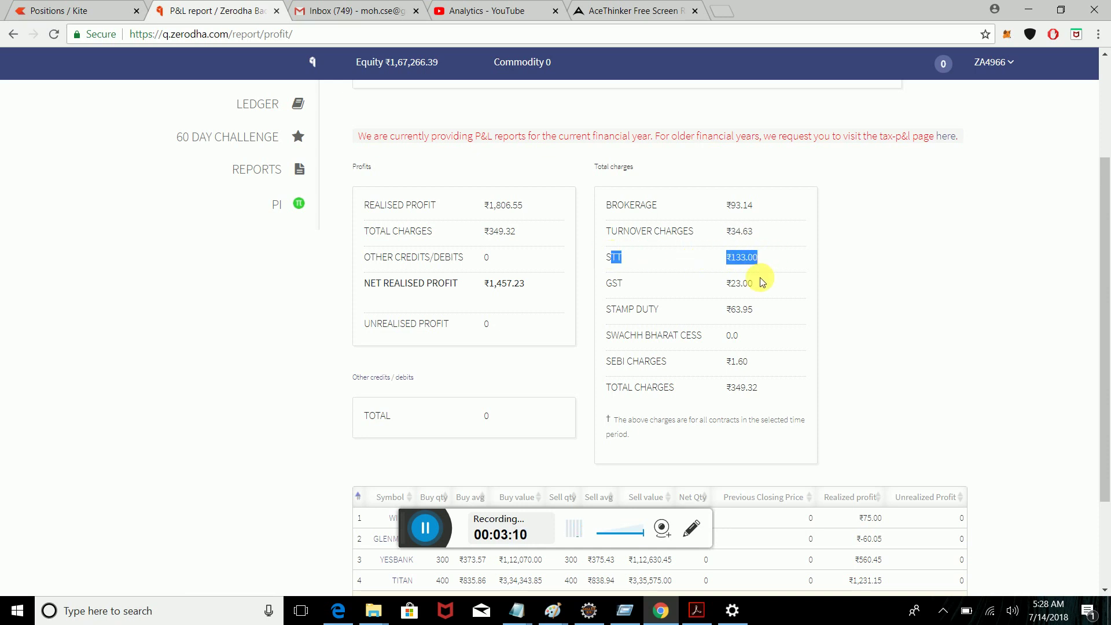
drag(755, 365, 608, 243)
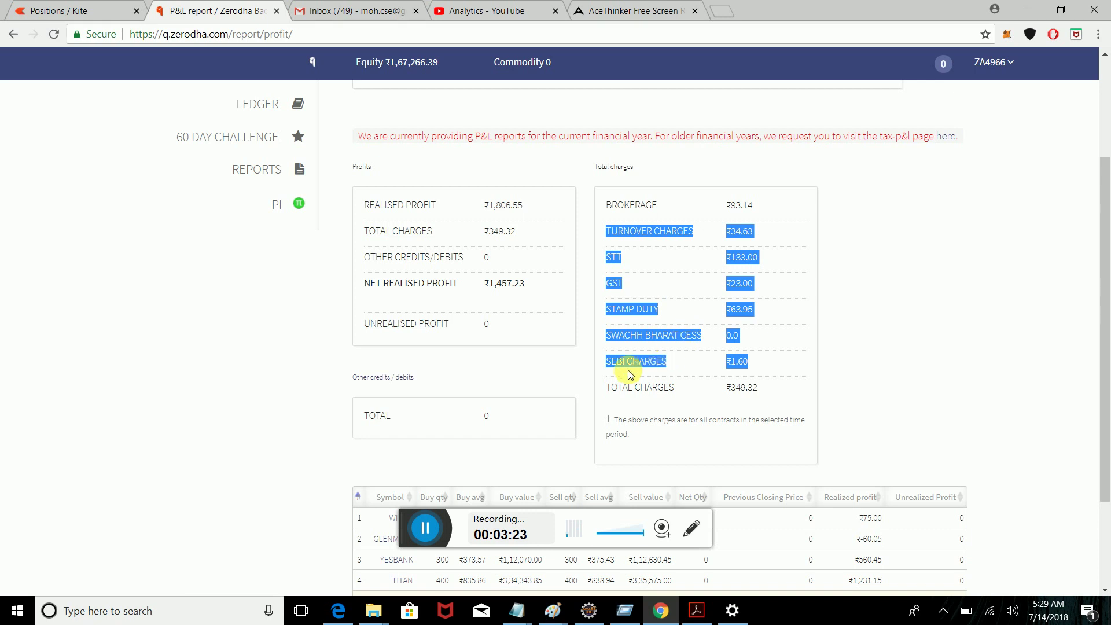
click(843, 347)
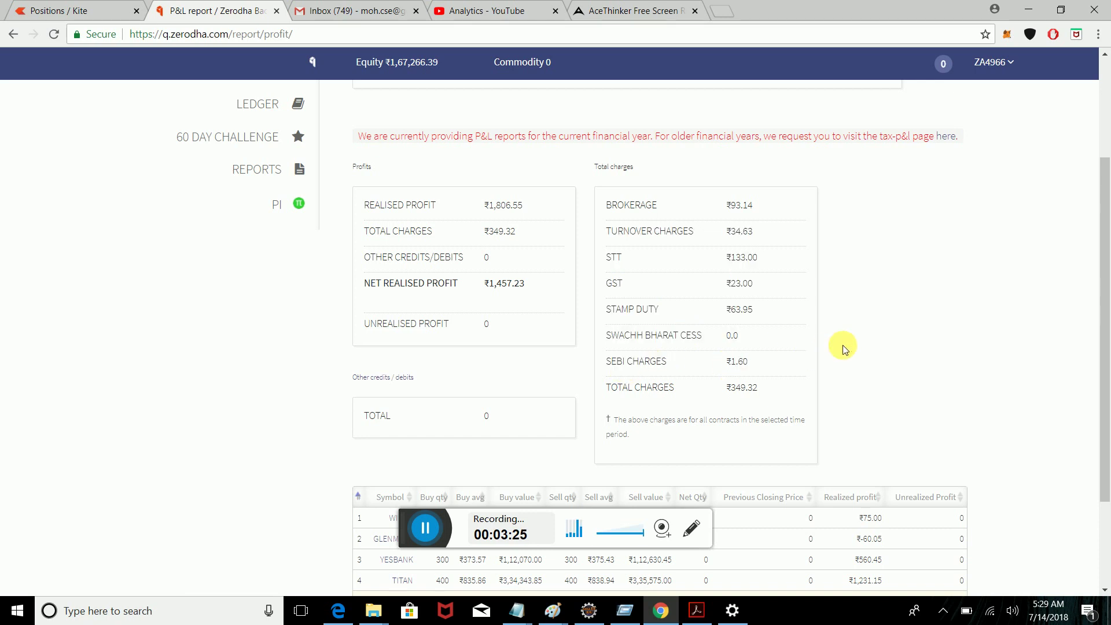
drag(759, 365, 608, 233)
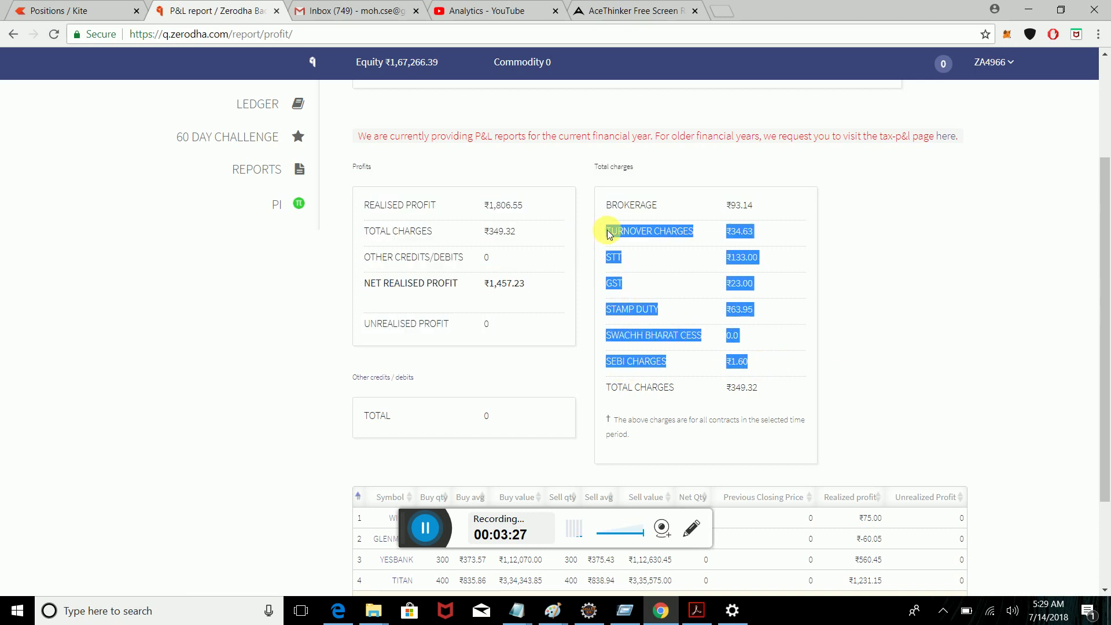
click(925, 307)
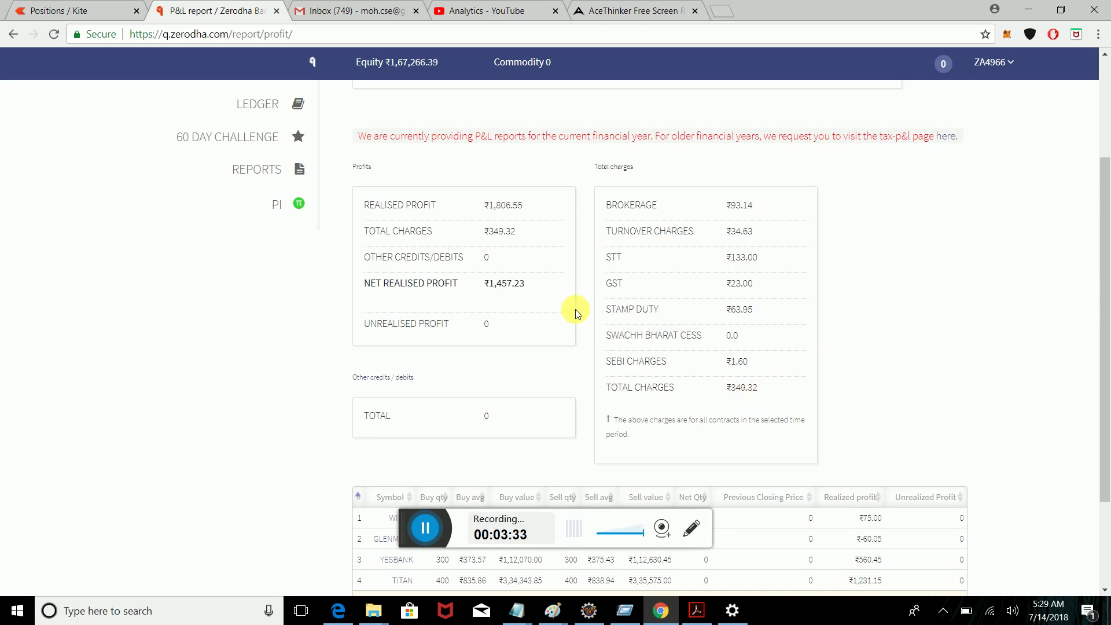
drag(1100, 246, 1099, 283)
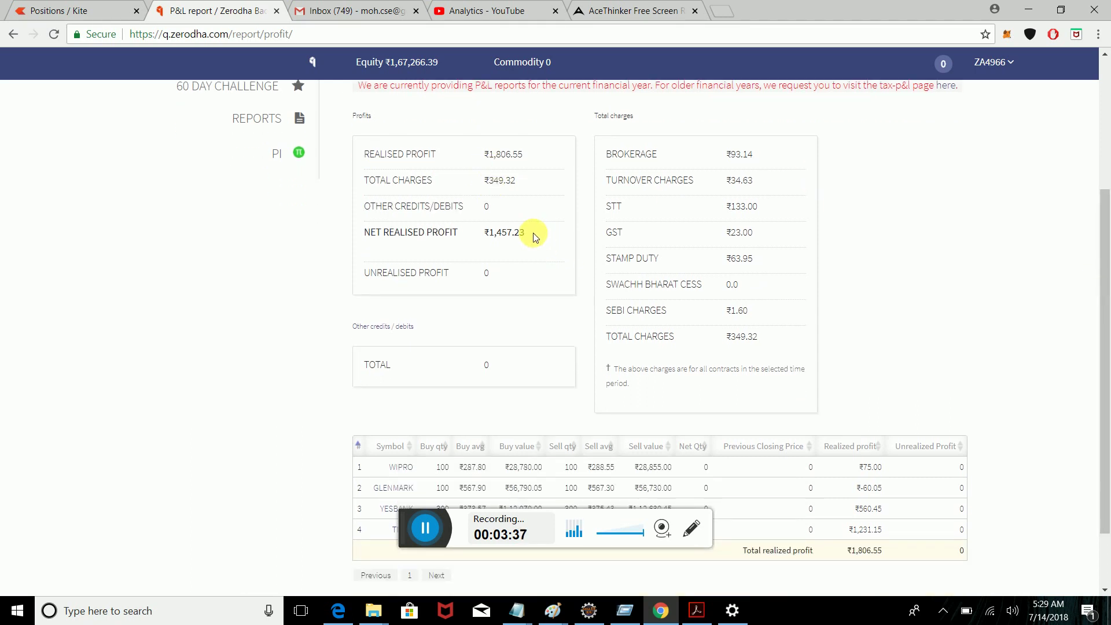
drag(531, 233, 490, 236)
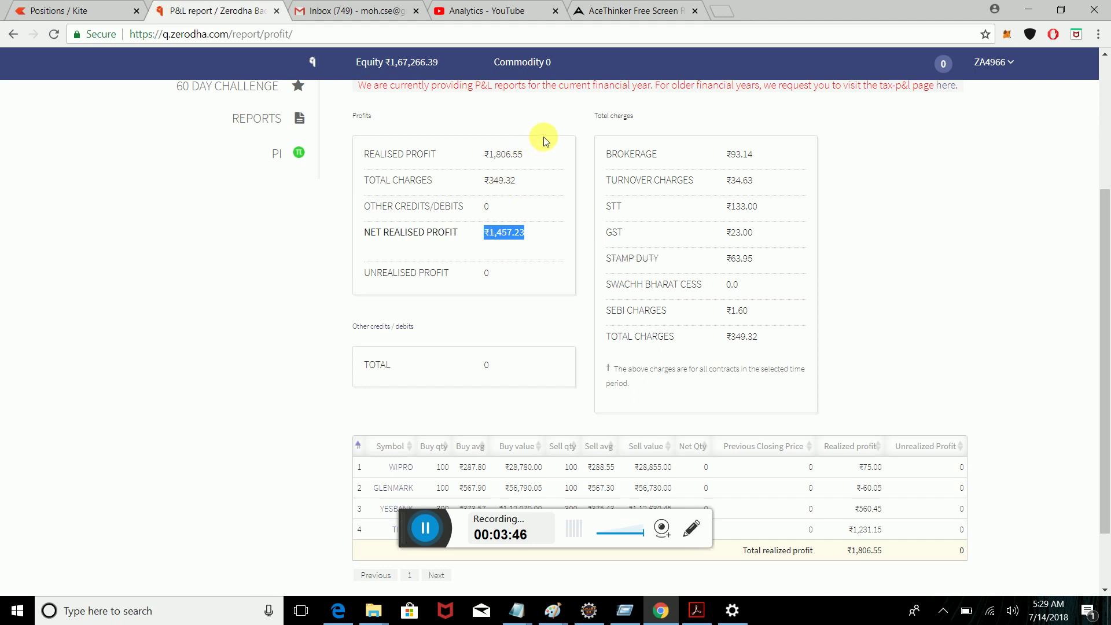
Step: Check the realised profit in the profits summary for 13/07/2018 to 14/07/2018
click(518, 153)
drag(523, 154, 479, 155)
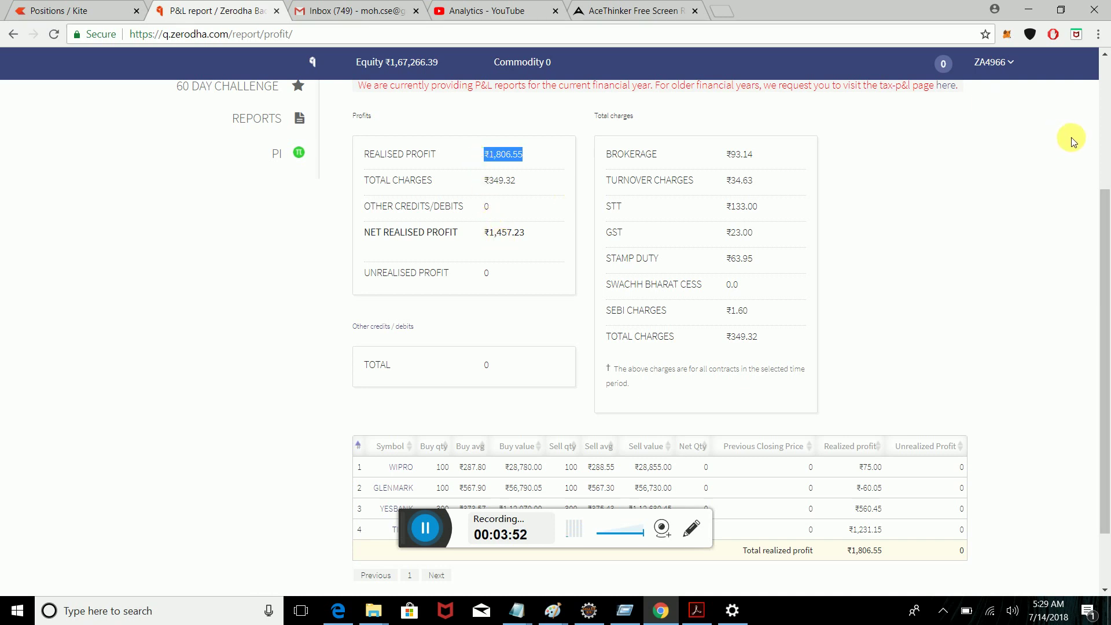
Step: Set both the from date and the to date to 12/07/2018 and show the equity profit and loss
click(1105, 130)
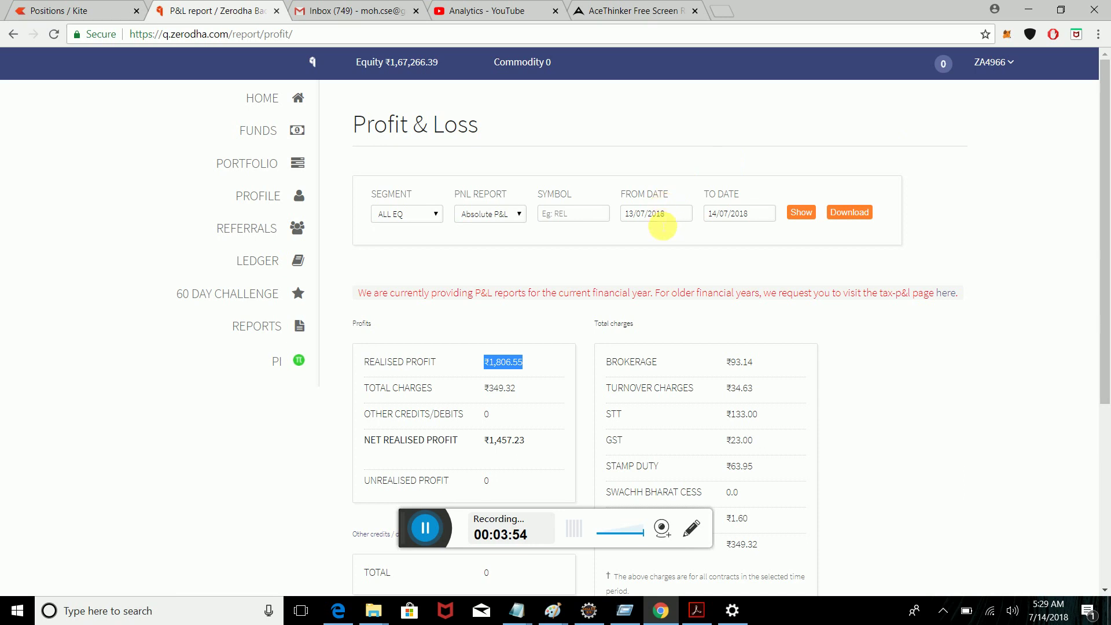
click(657, 214)
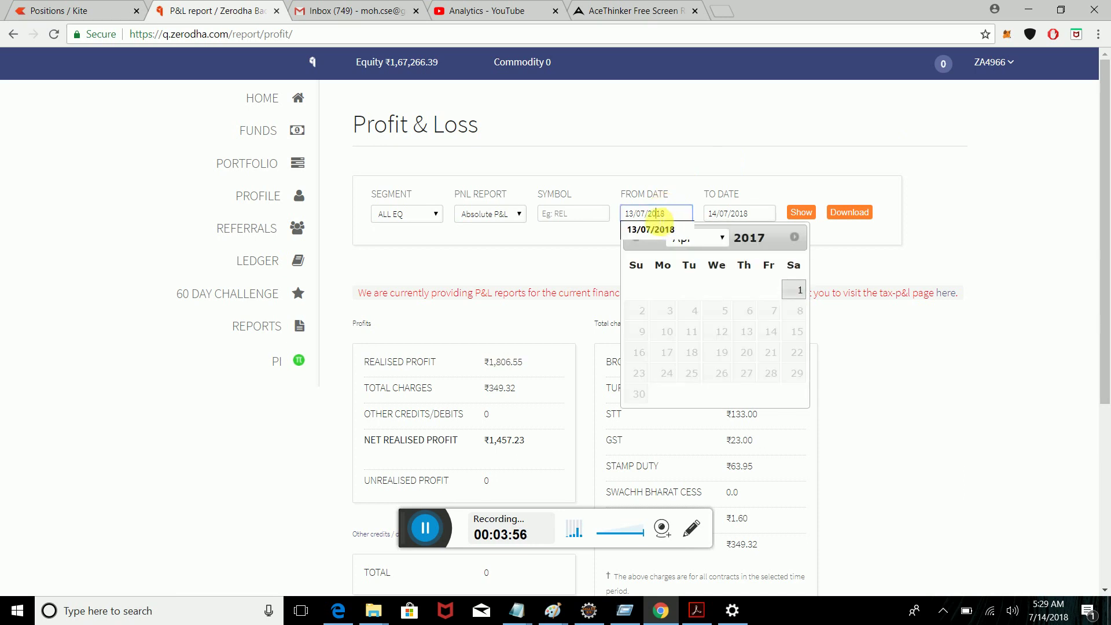
key(Delete)
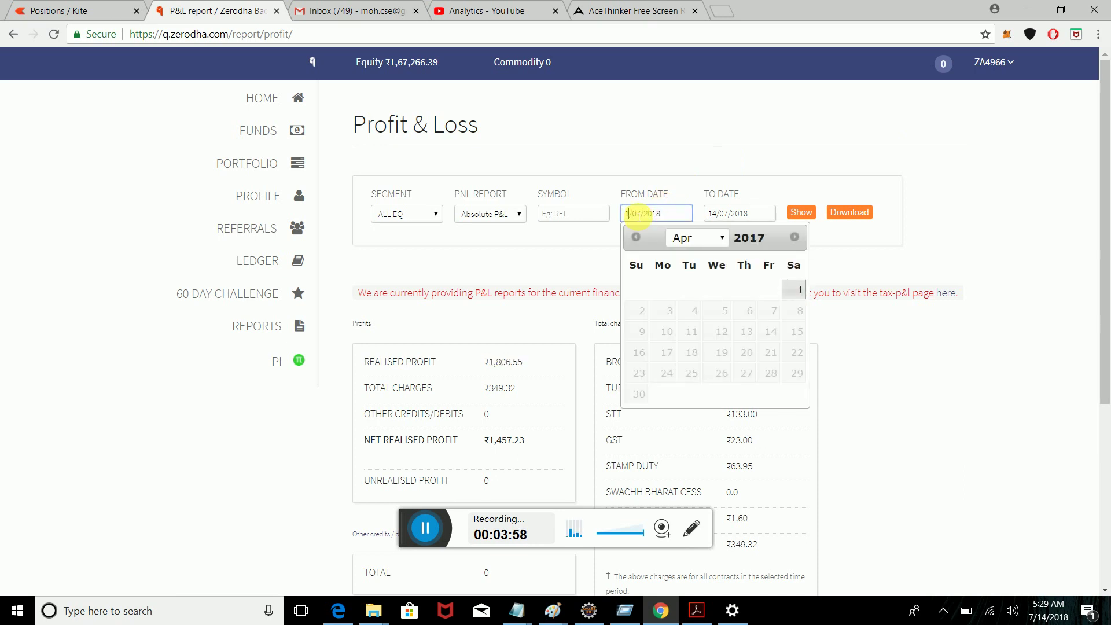
text(2)
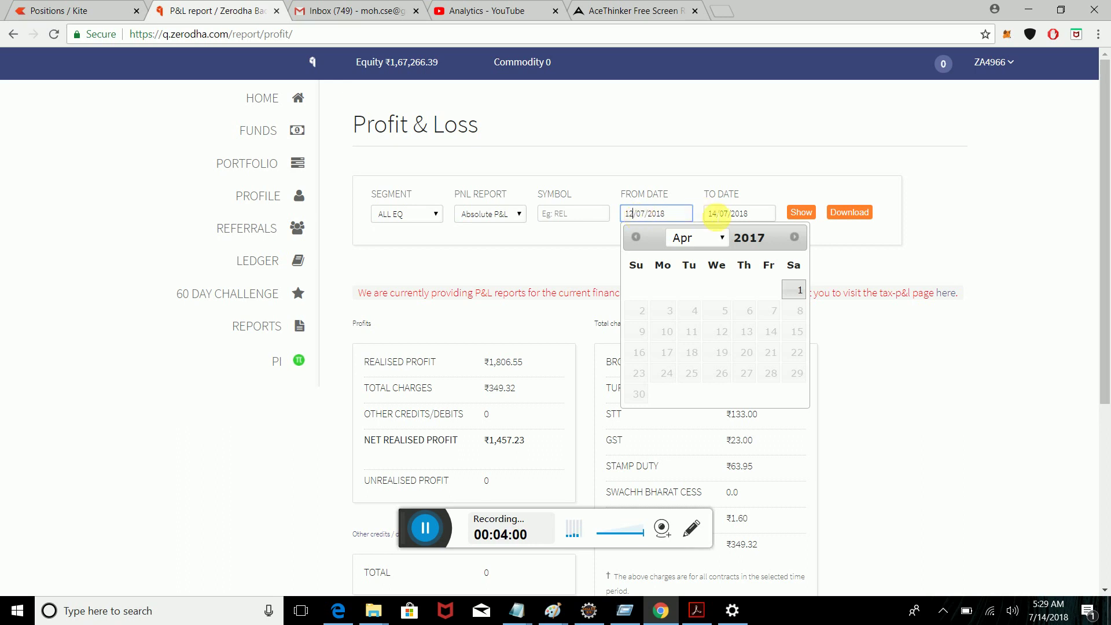
click(727, 221)
key(Delete)
text(2)
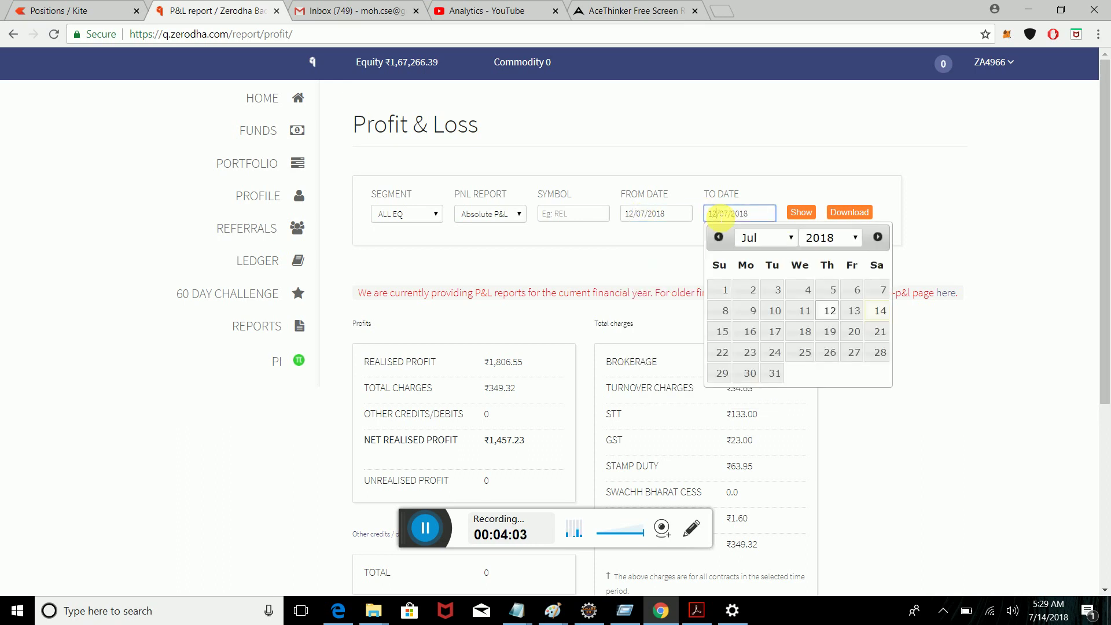
click(802, 213)
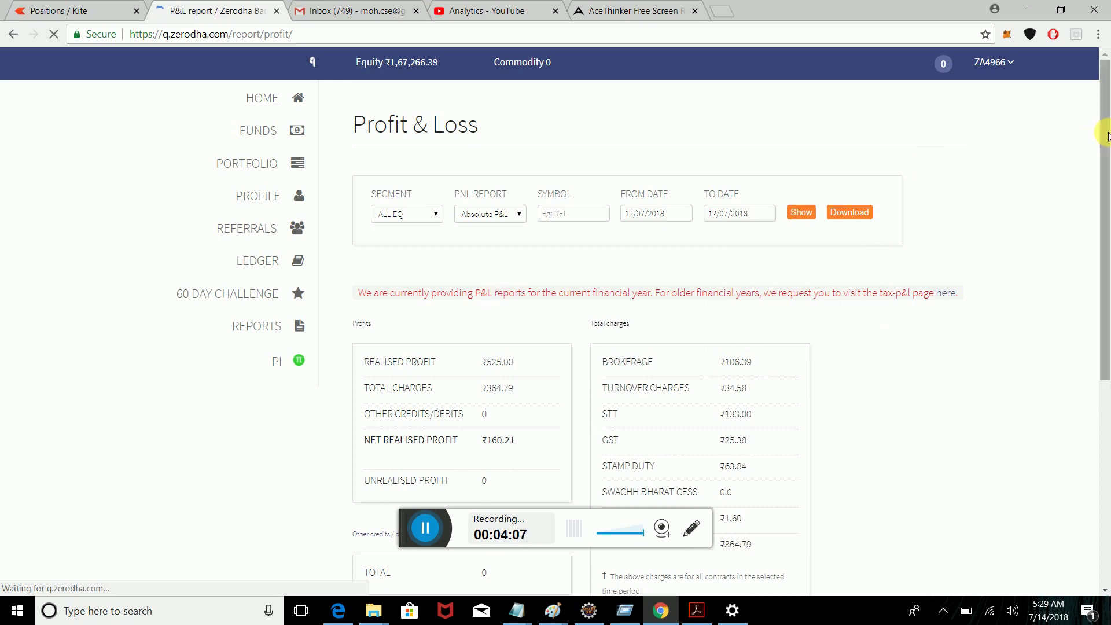
Step: Examine the 12/07/2018 trades, including SUNPHARMA's realized profit and the total, along with the total charges and net realised profit
drag(1106, 136, 1098, 374)
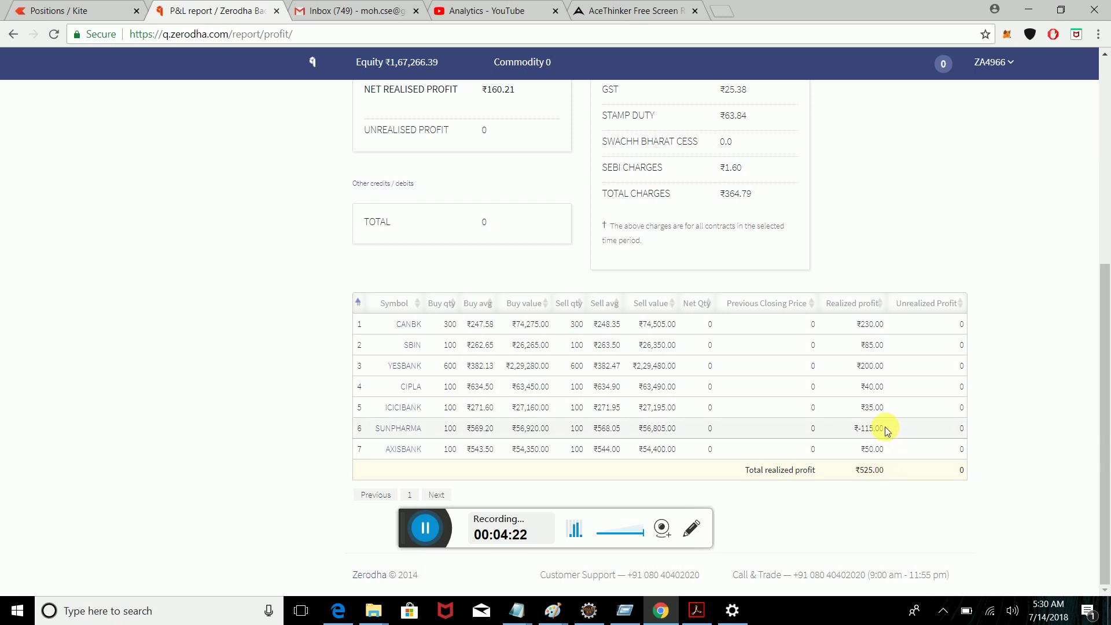
drag(884, 426, 822, 426)
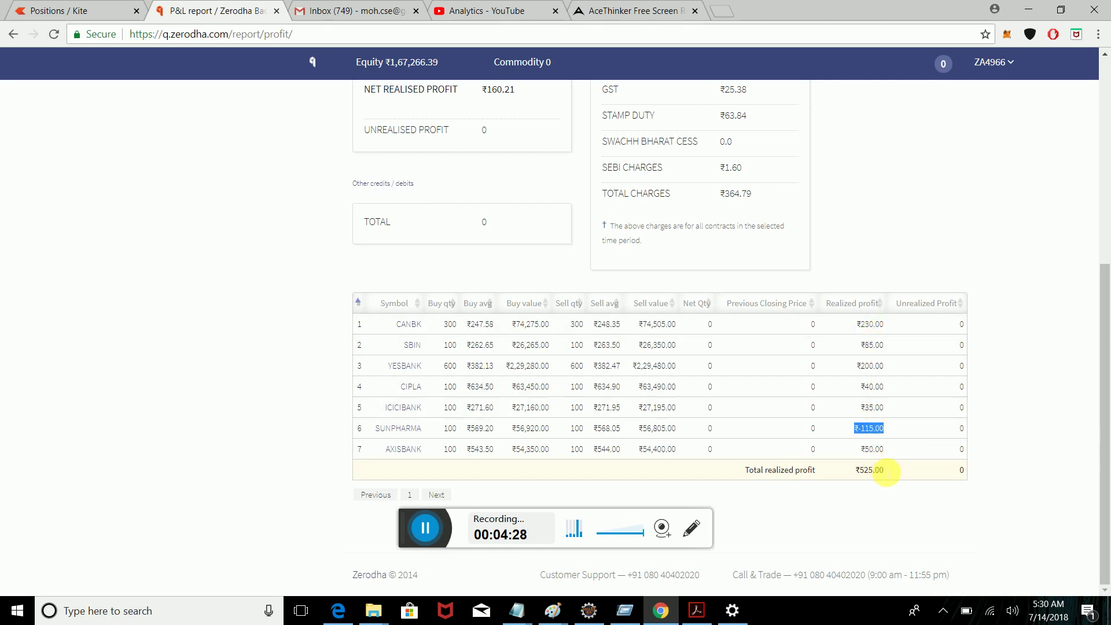
click(889, 474)
drag(890, 473, 854, 473)
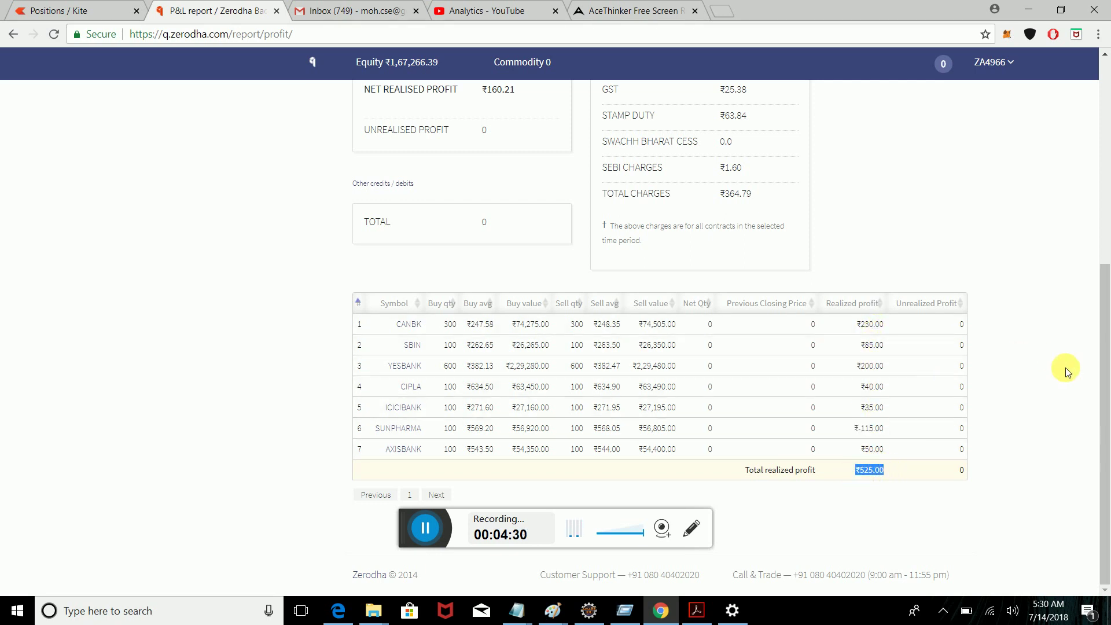
drag(1103, 404, 1088, 267)
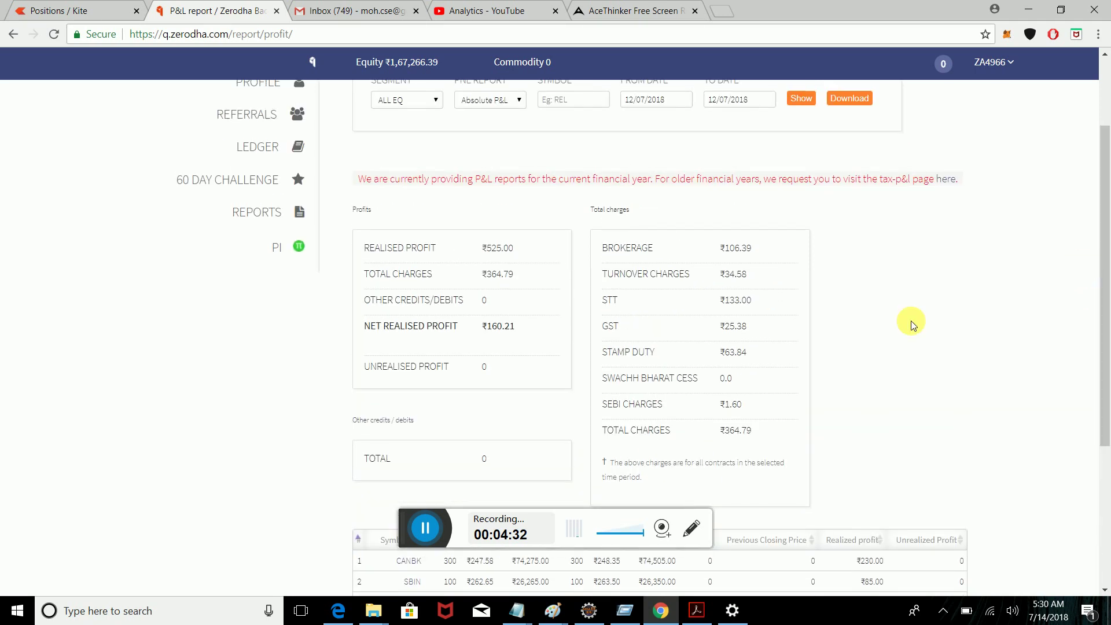
drag(762, 434, 711, 432)
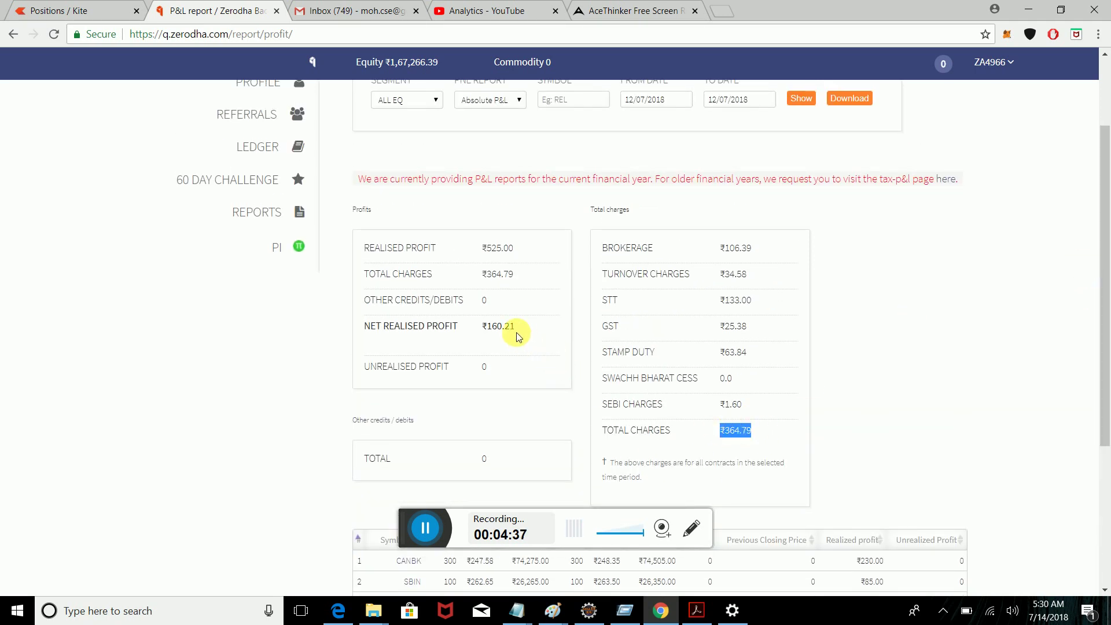
drag(517, 328, 475, 328)
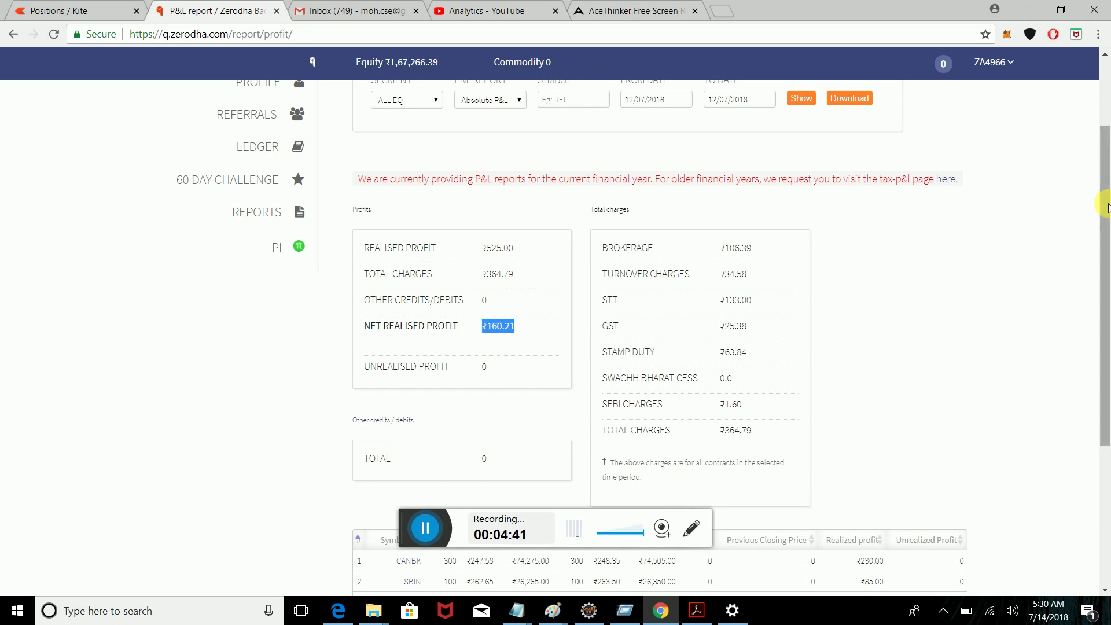
Step: Change the report's from and to dates to 11/07/2018 and show the equity profit and loss for that day
drag(1105, 207, 945, 121)
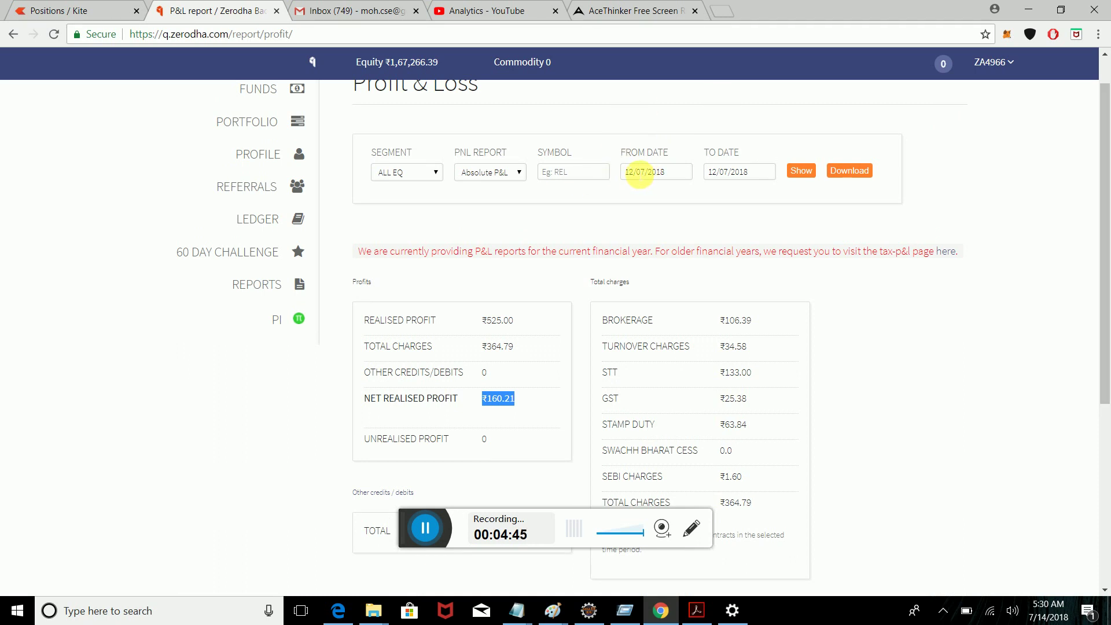
click(640, 175)
key(BackSpace)
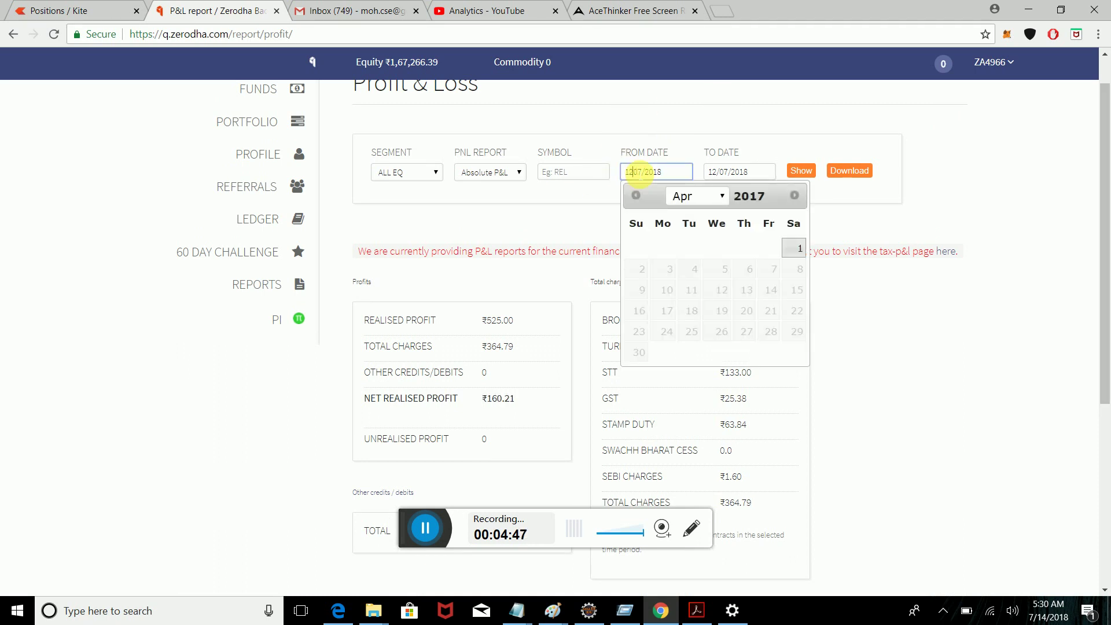
key(BackSpace)
text(1/)
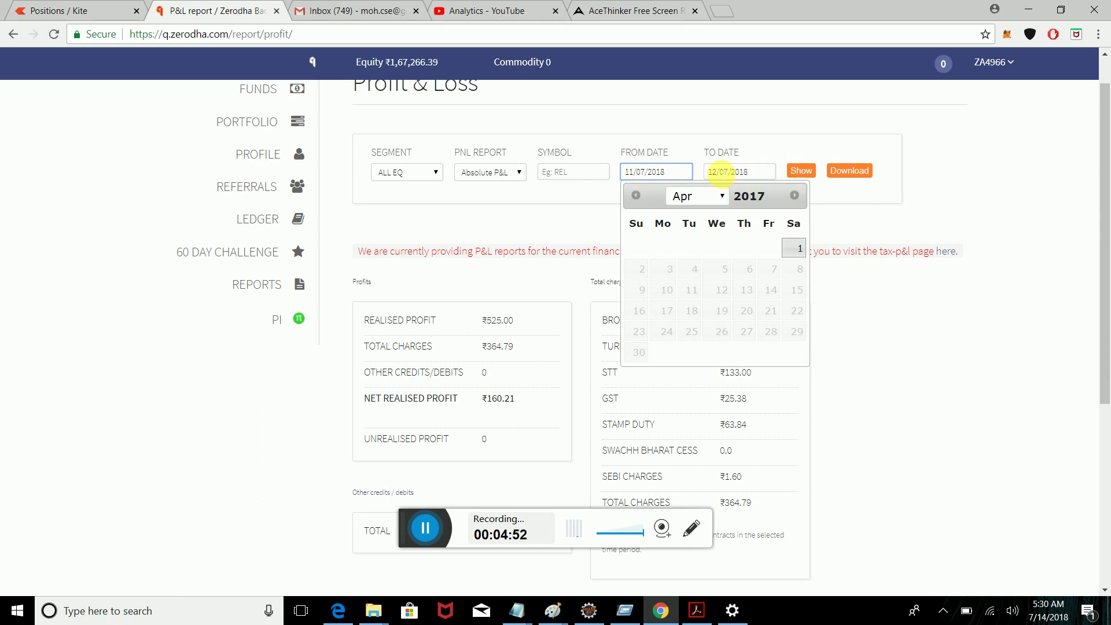
click(722, 172)
key(BackSpace)
text(1)
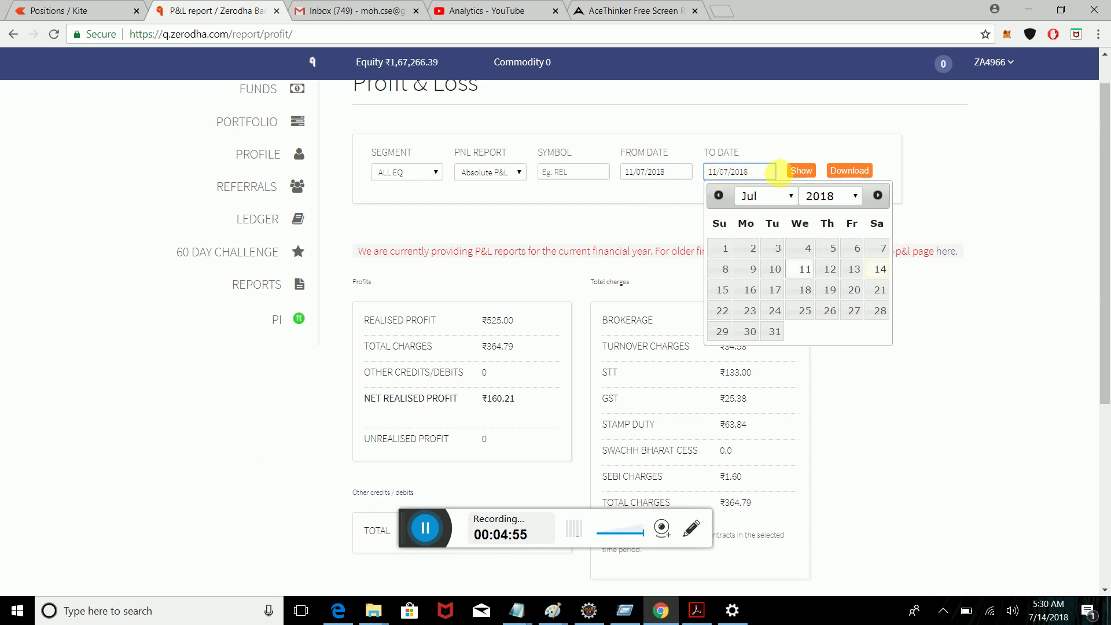
click(801, 173)
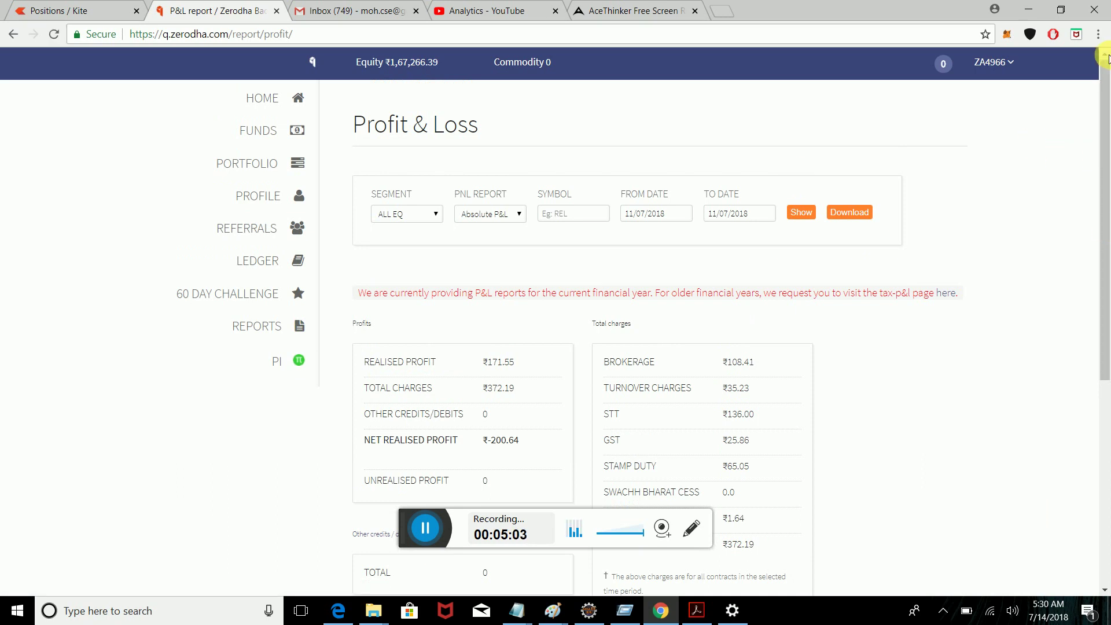
Step: Examine the net realised profit, the trades' total realized profit and the charges breakdown for 11/07/2018
scroll(1106, 57, down, 3)
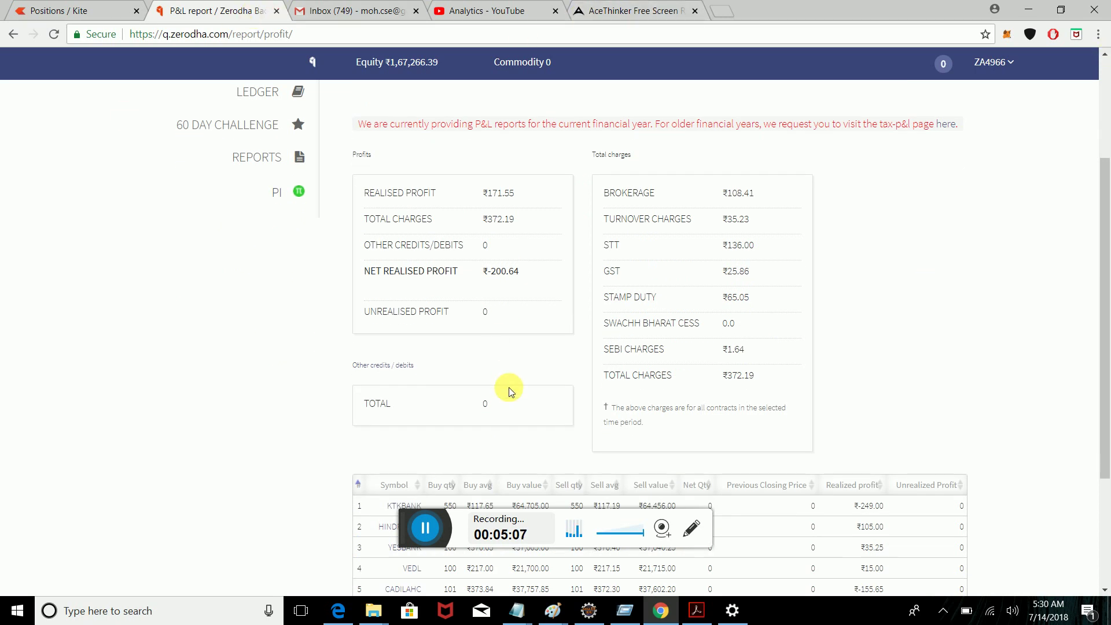
drag(497, 272, 480, 271)
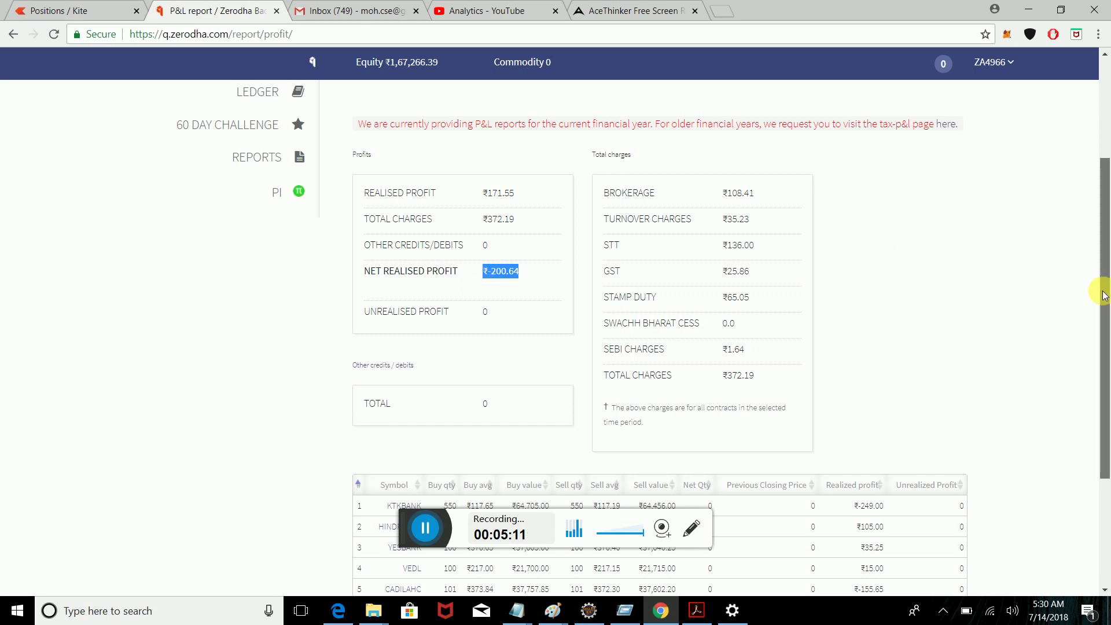
drag(1098, 291, 1081, 496)
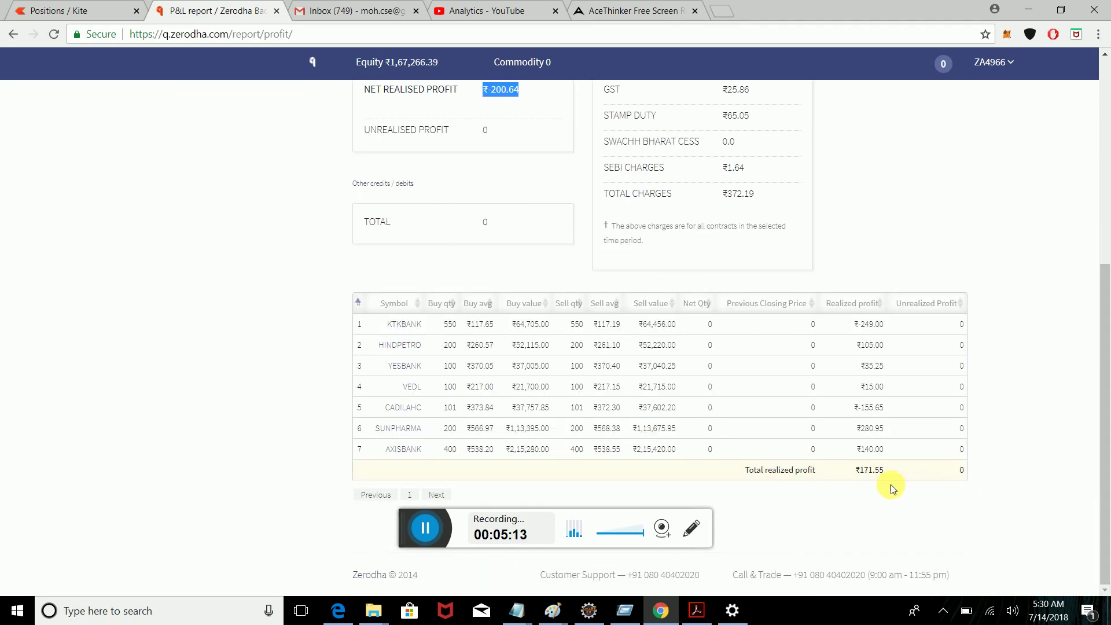
drag(854, 470, 887, 473)
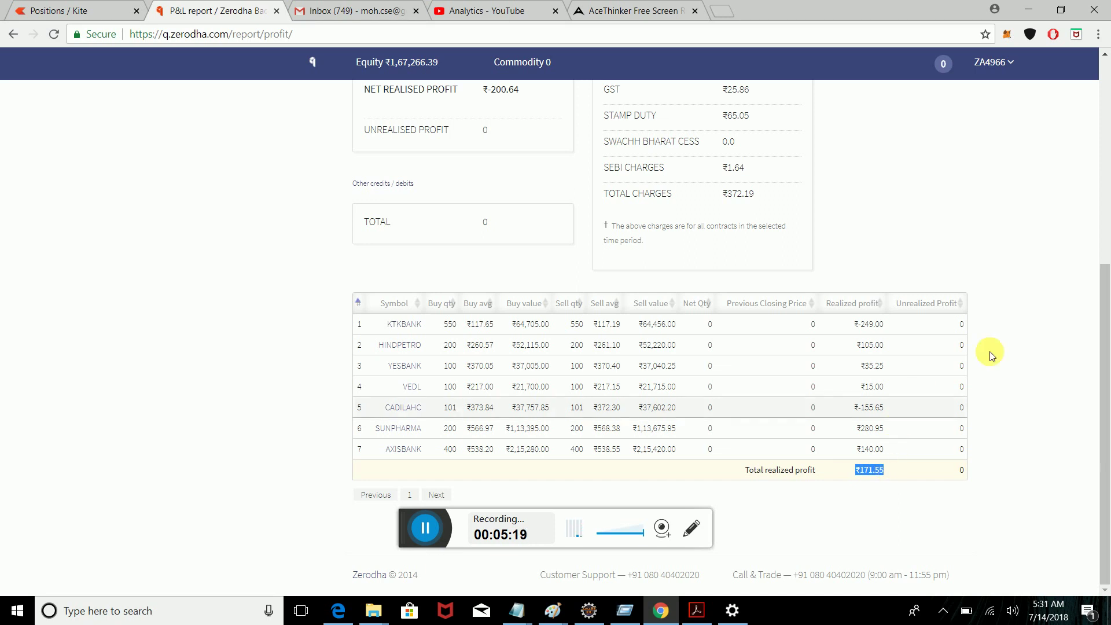
drag(1103, 394, 1087, 294)
scroll(1087, 294, up, 2)
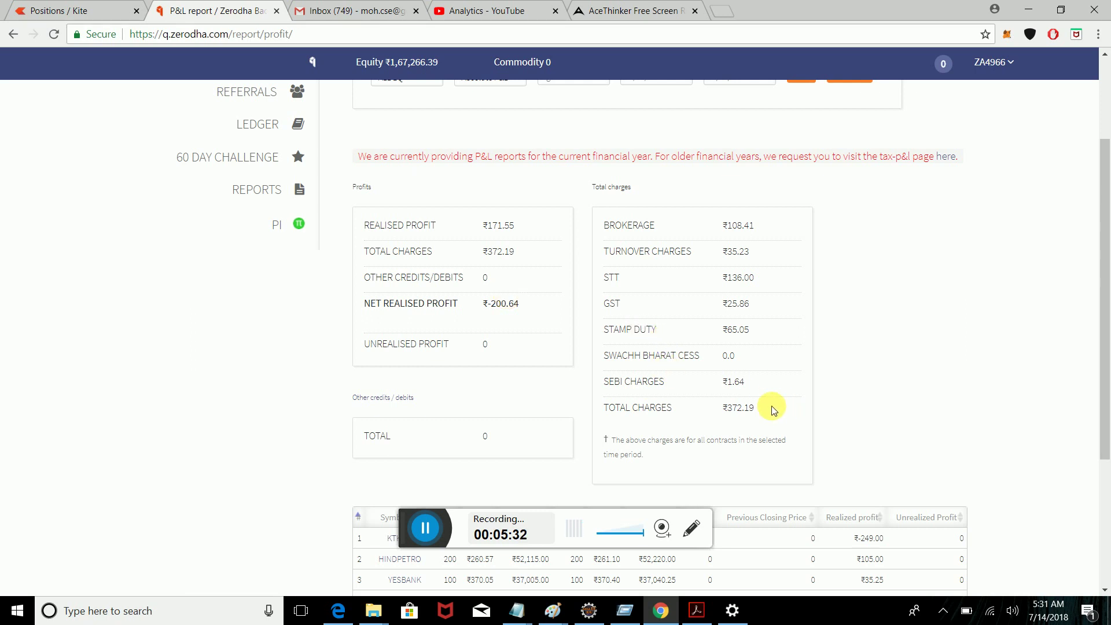
drag(774, 407, 609, 253)
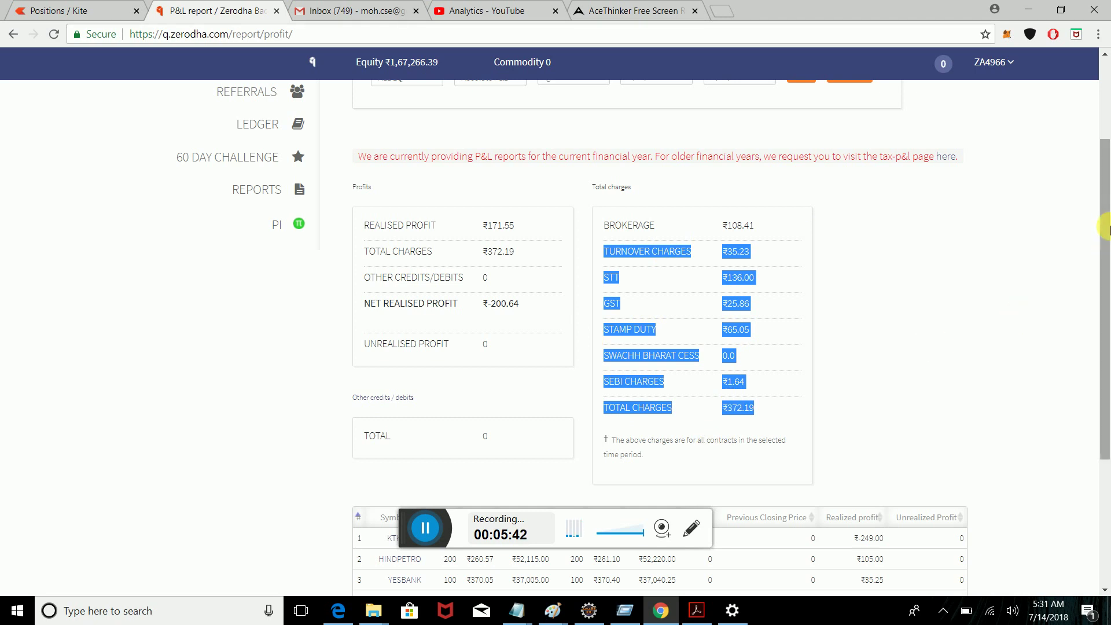
Step: Set the report's from date to 10/07/2018 and check the July 2018 dates in the system calendar
drag(1106, 257, 1106, 176)
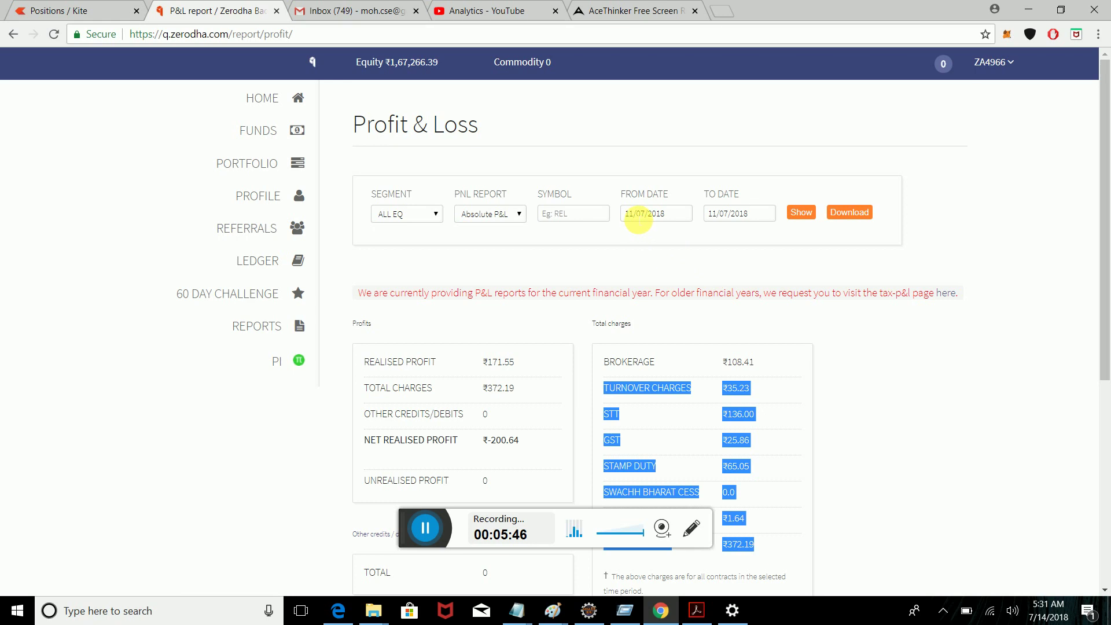
click(636, 216)
key(BackSpace)
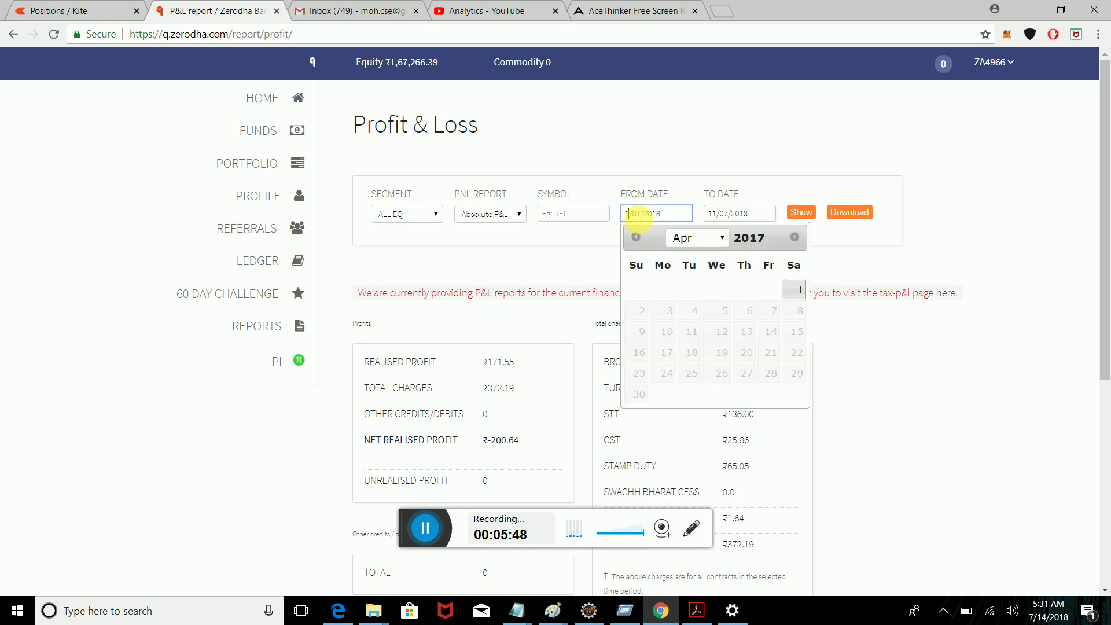
text(0)
click(1045, 618)
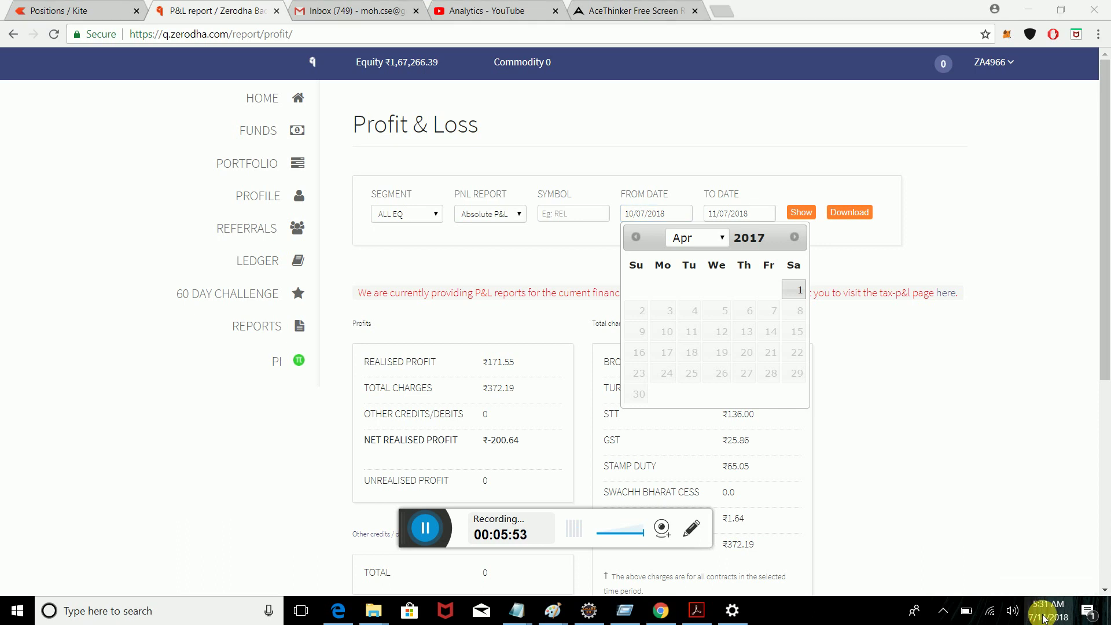
click(1045, 619)
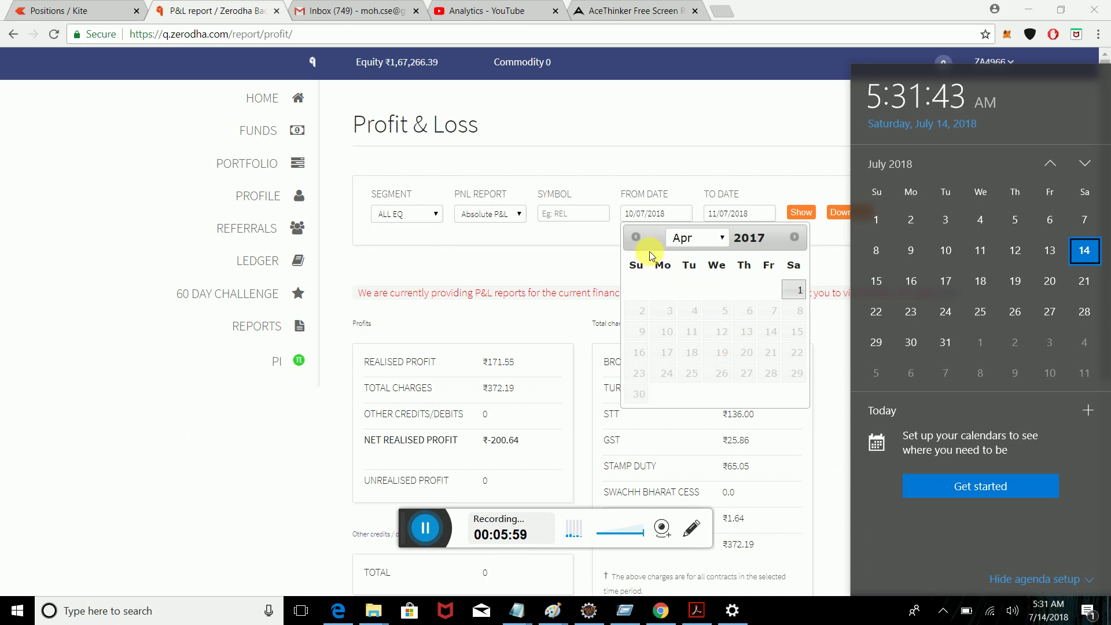
Step: Set the from date to 09/07/2018 and the to date to 13/07/2018, and show the profit and loss for that week
click(632, 214)
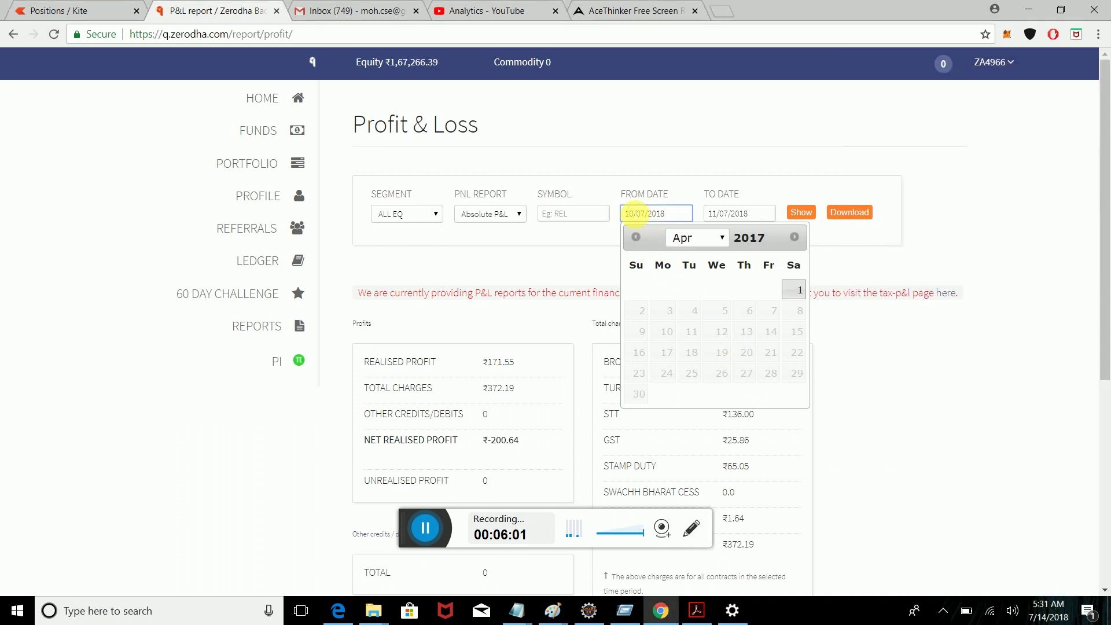
key(BackSpace)
text(9)
key(Tab)
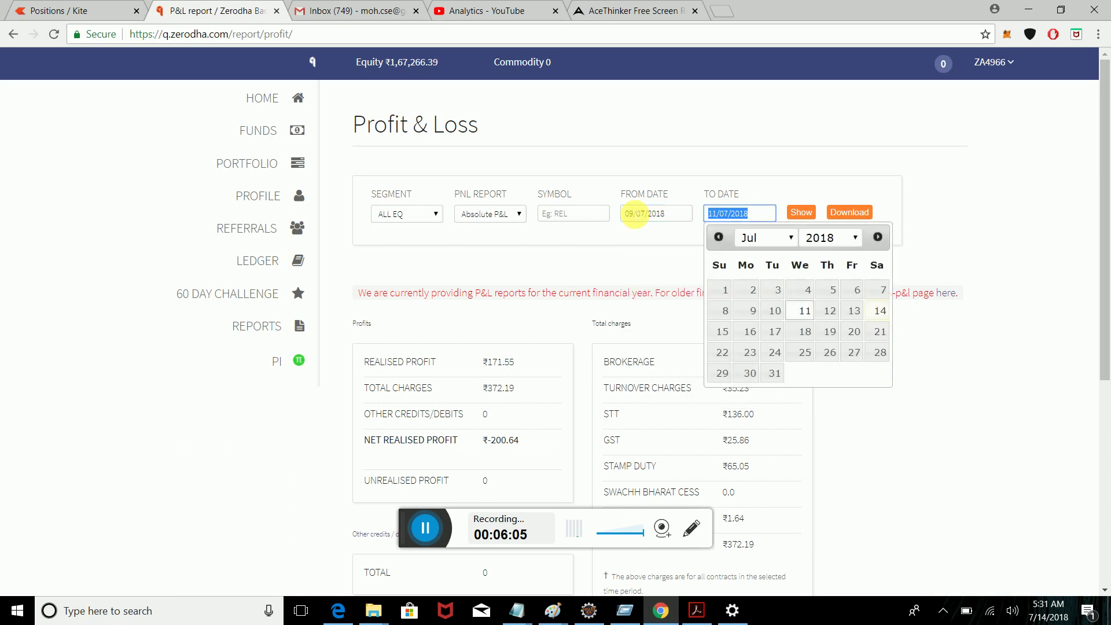
key(Right)
key(BackSpace)
text(3)
key(Tab)
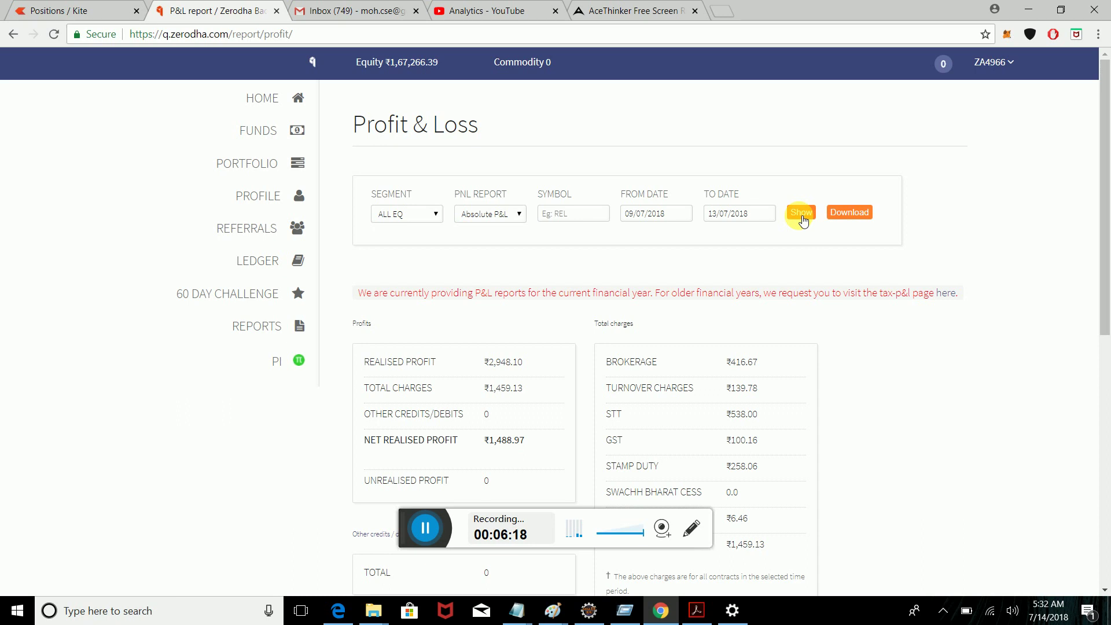
Step: Examine the realized profit of each stock traded from 09/07/2018 to 13/07/2018, the net realised profit and the STT charge
scroll(1094, 238, down, 3)
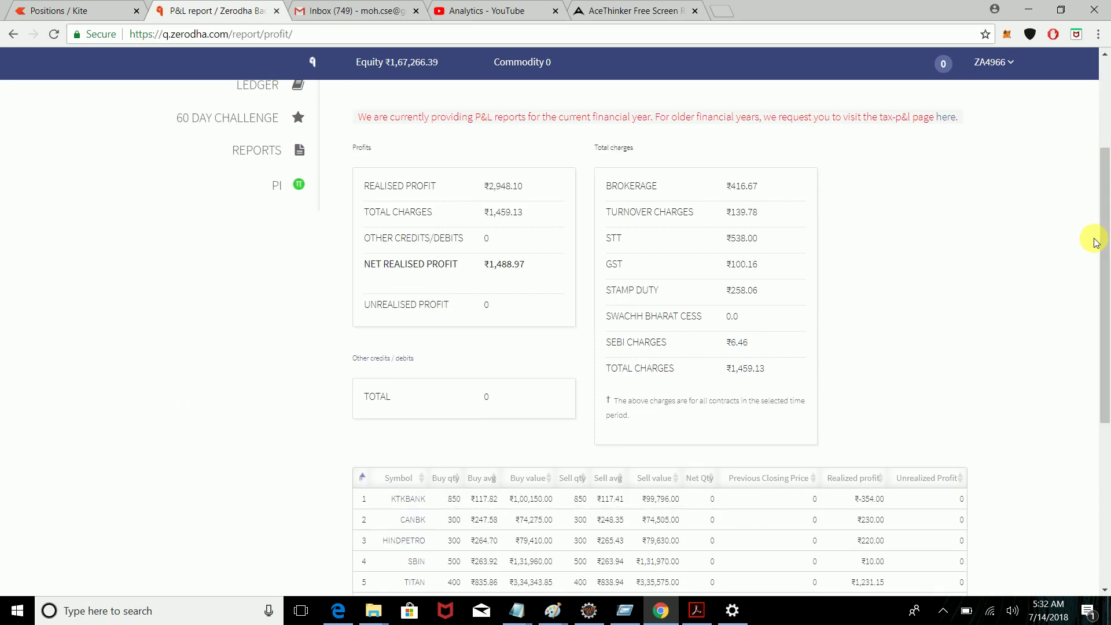
drag(1100, 243, 1099, 408)
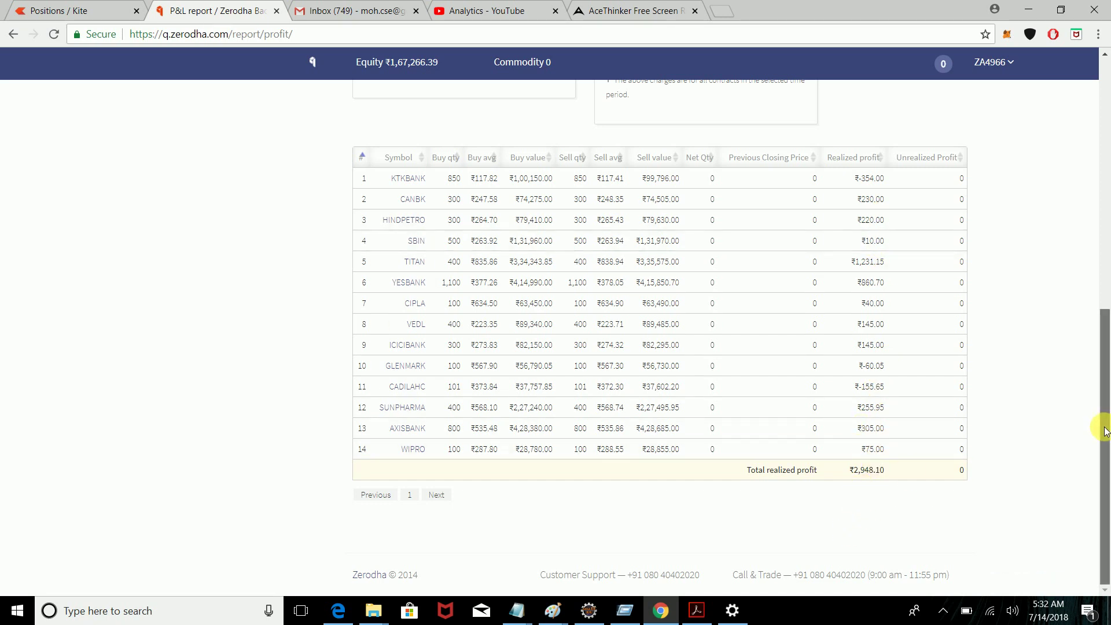
drag(1105, 431, 1091, 119)
scroll(1077, 173, down, 1)
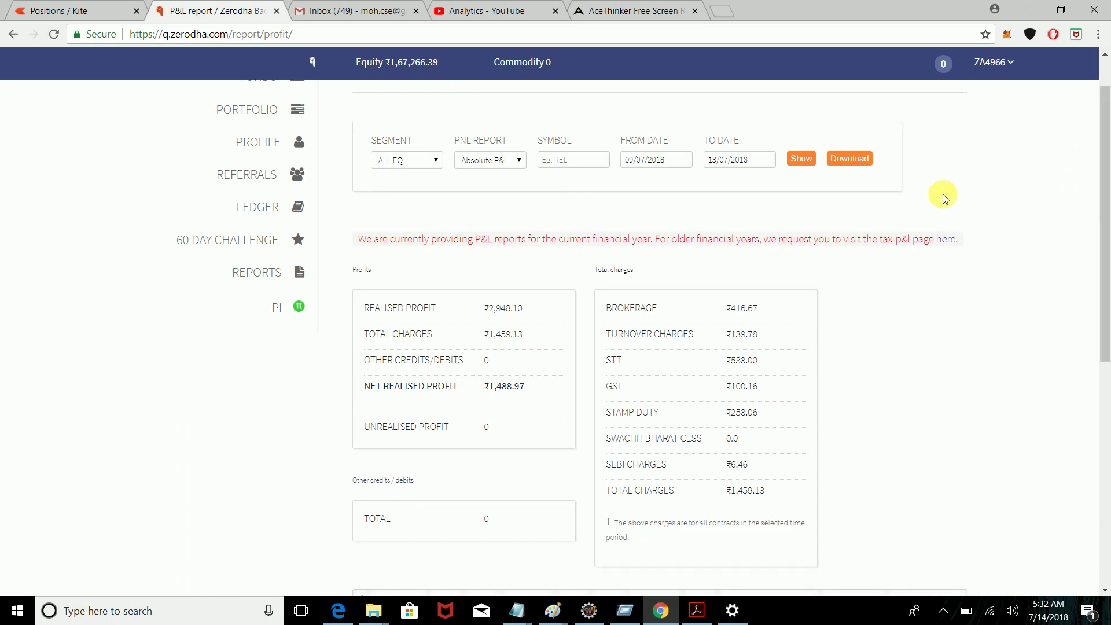
drag(524, 387, 479, 390)
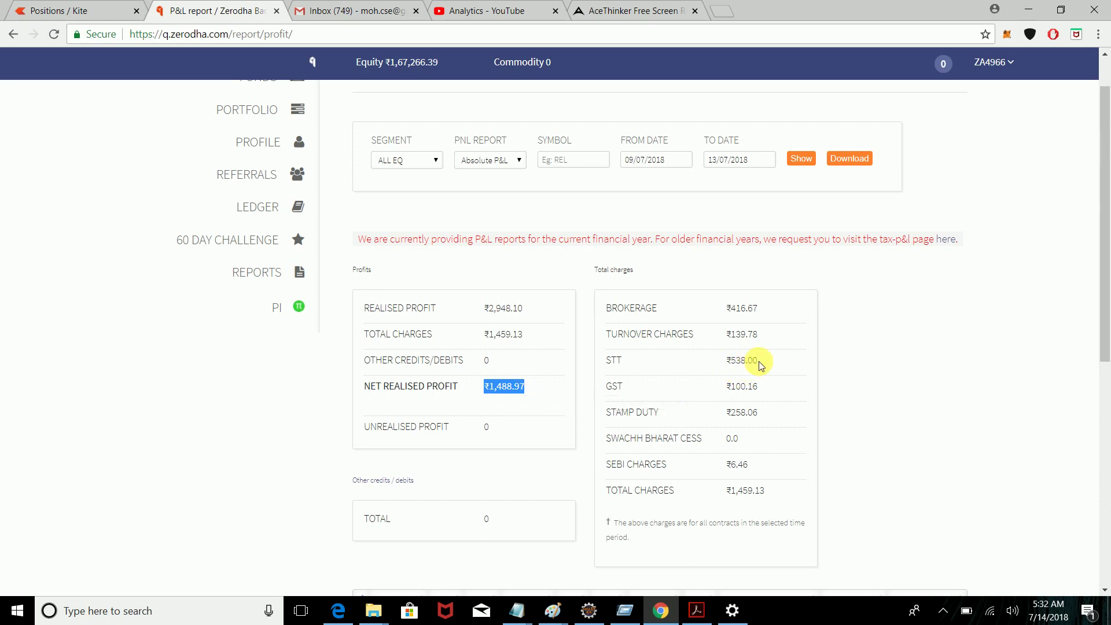
drag(759, 361, 719, 363)
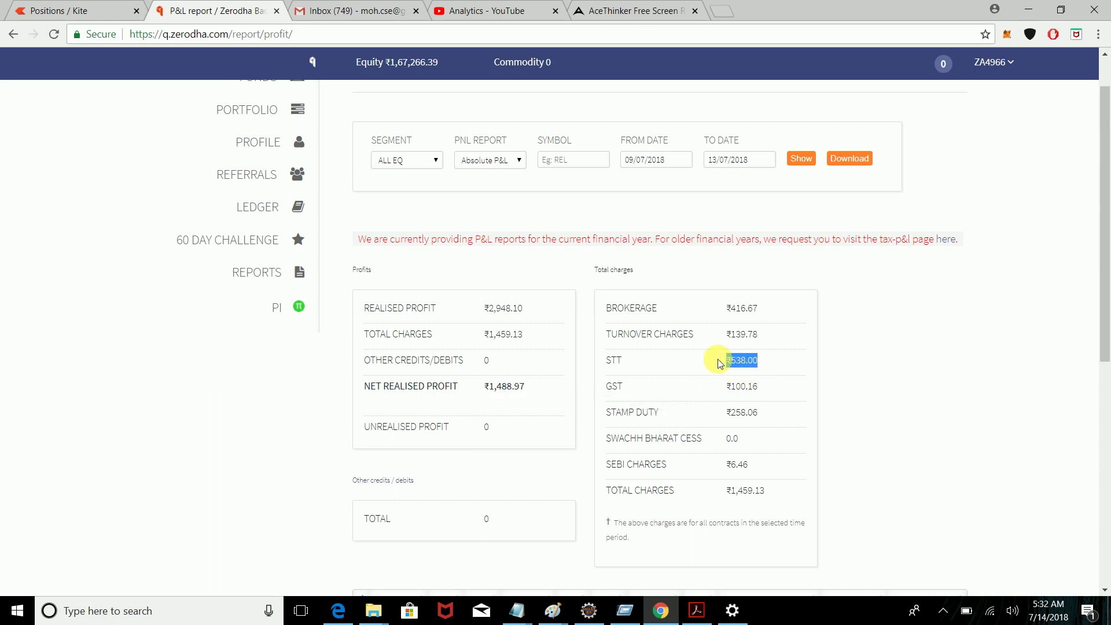